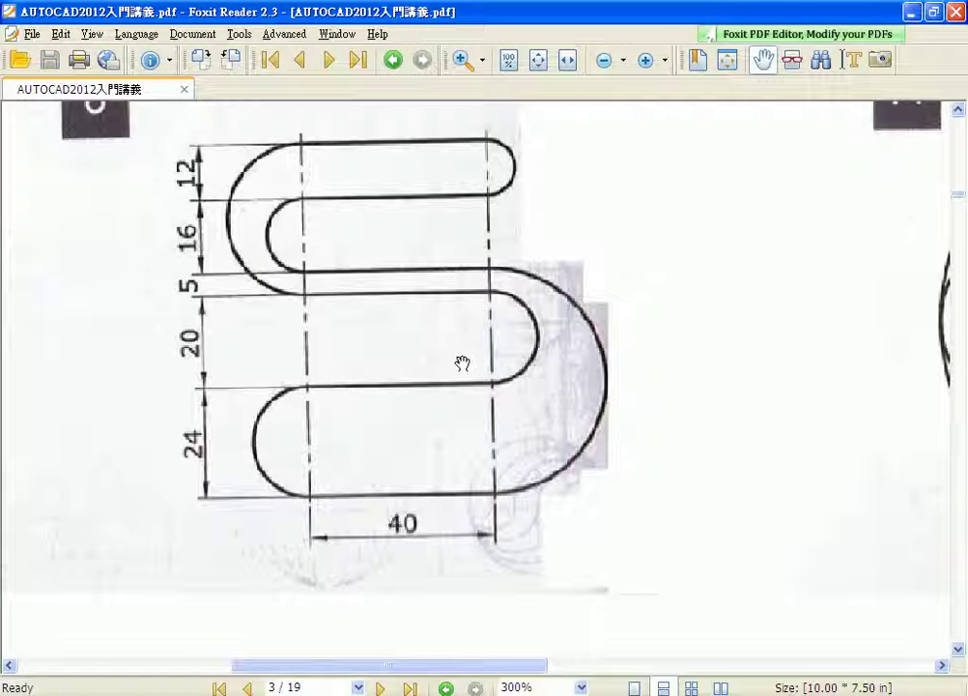
Pan the PDF page to show the whole slot drawing and trace its bottom edge in red
{"action": "left_click_drag", "start_coordinate": [474, 357], "coordinate": [472, 380]}
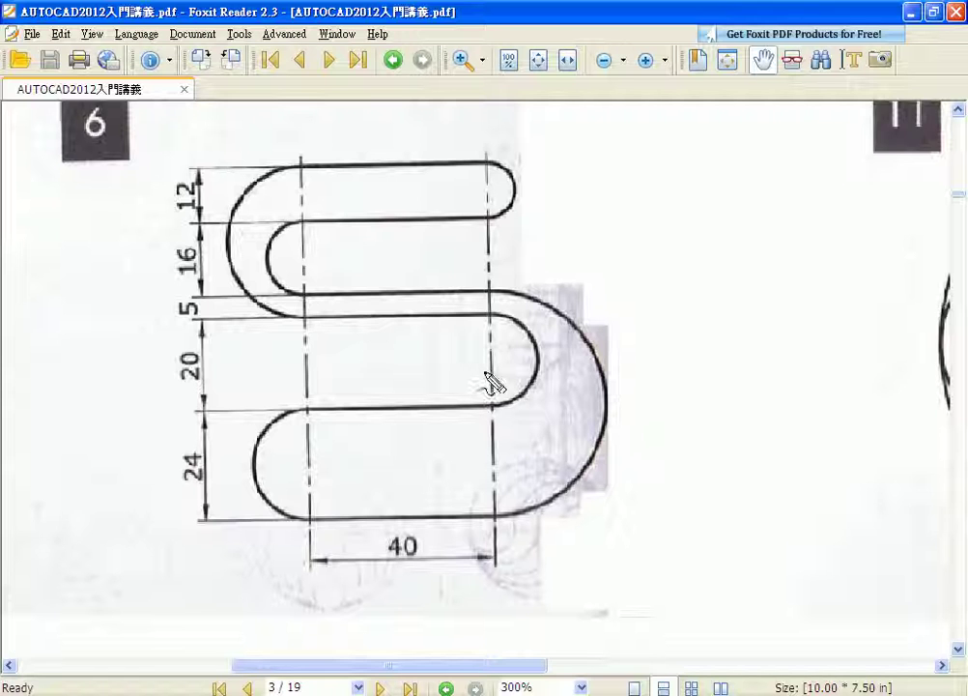
{"action": "left_click_drag", "start_coordinate": [309, 519], "coordinate": [495, 520]}
Trace both lower horizontal edges in red, circle the 24 and 20 dimensions, and add an upward arrow
{"action": "mouse_move", "coordinate": [183, 483]}
{"action": "left_mouse_down"}
{"action": "mouse_move", "coordinate": [194, 493]}
{"action": "mouse_move", "coordinate": [212, 480]}
{"action": "left_mouse_up"}
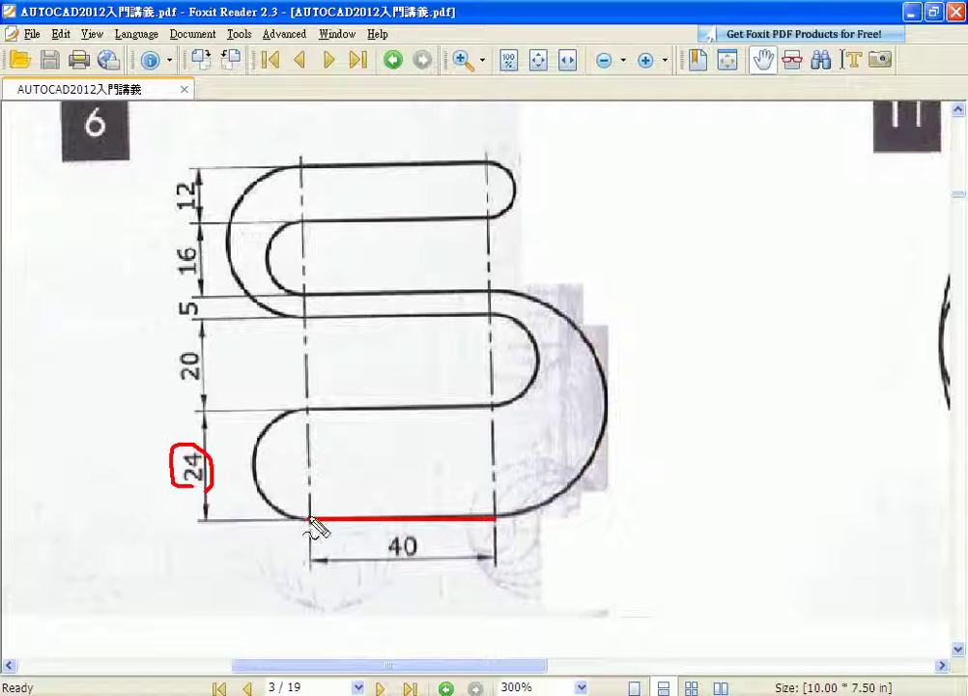
{"action": "left_click_drag", "start_coordinate": [309, 410], "coordinate": [493, 410]}
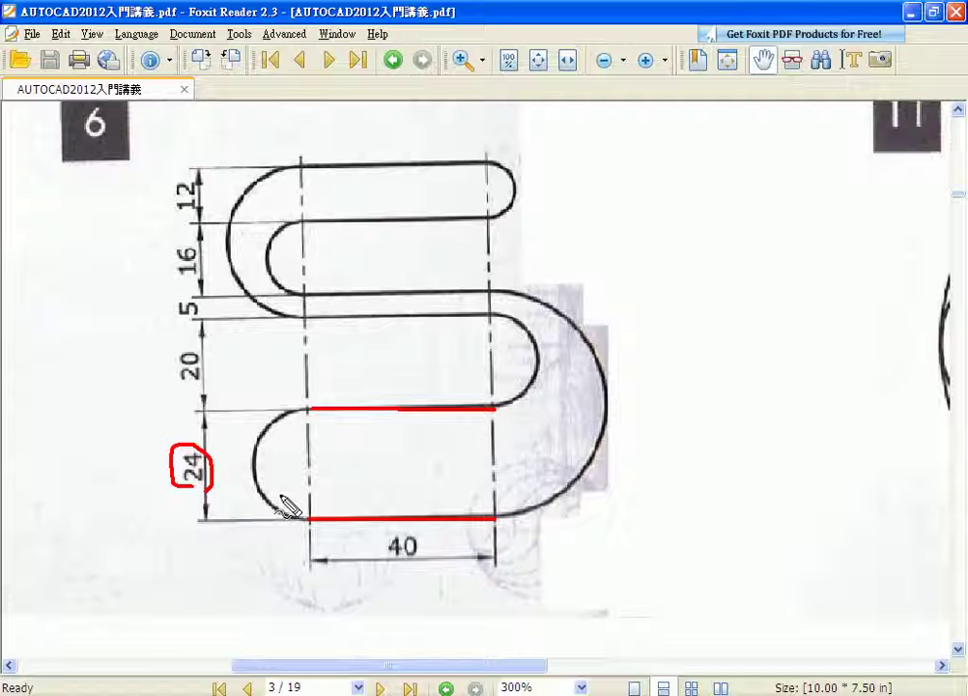
{"action": "mouse_move", "coordinate": [367, 407]}
{"action": "left_mouse_down"}
{"action": "mouse_move", "coordinate": [367, 370]}
{"action": "mouse_move", "coordinate": [377, 378]}
{"action": "left_mouse_up"}
{"action": "left_click_drag", "start_coordinate": [190, 389], "coordinate": [198, 344]}
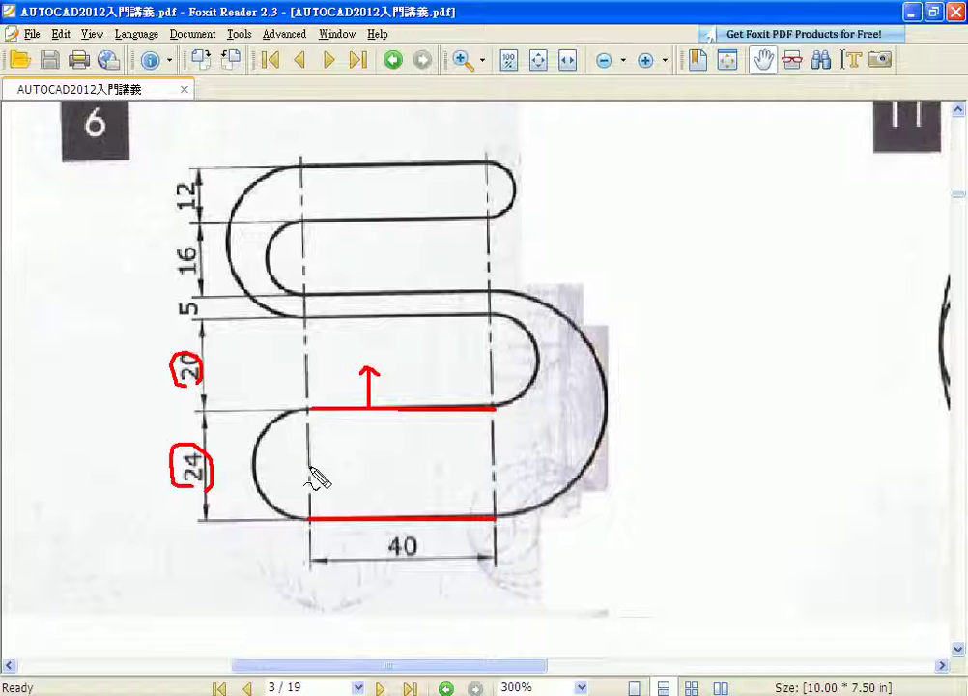
Add a middle red line, circle the left line ends with a leftward arrow, then clear all annotations
{"action": "left_click_drag", "start_coordinate": [310, 464], "coordinate": [495, 464]}
{"action": "left_click", "coordinate": [308, 468]}
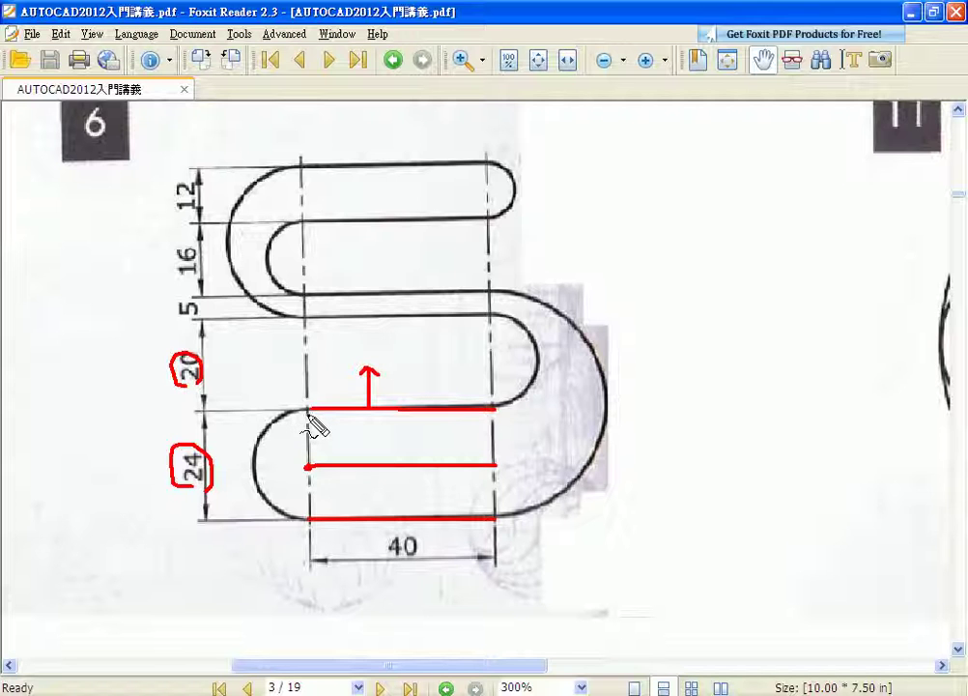
{"action": "left_click_drag", "start_coordinate": [303, 407], "coordinate": [309, 415]}
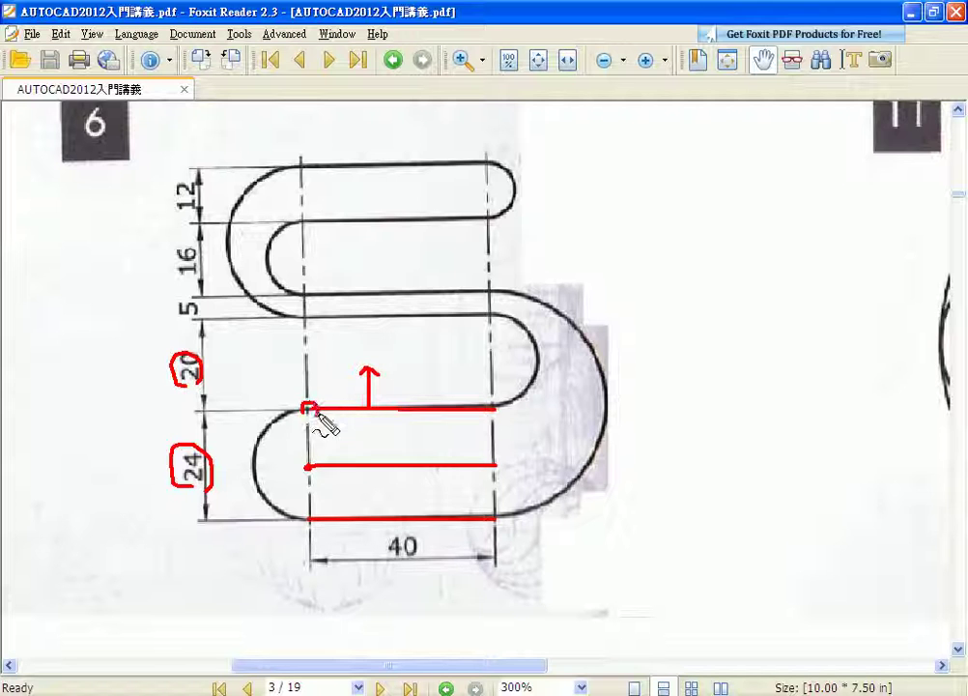
{"action": "left_click_drag", "start_coordinate": [305, 508], "coordinate": [307, 524]}
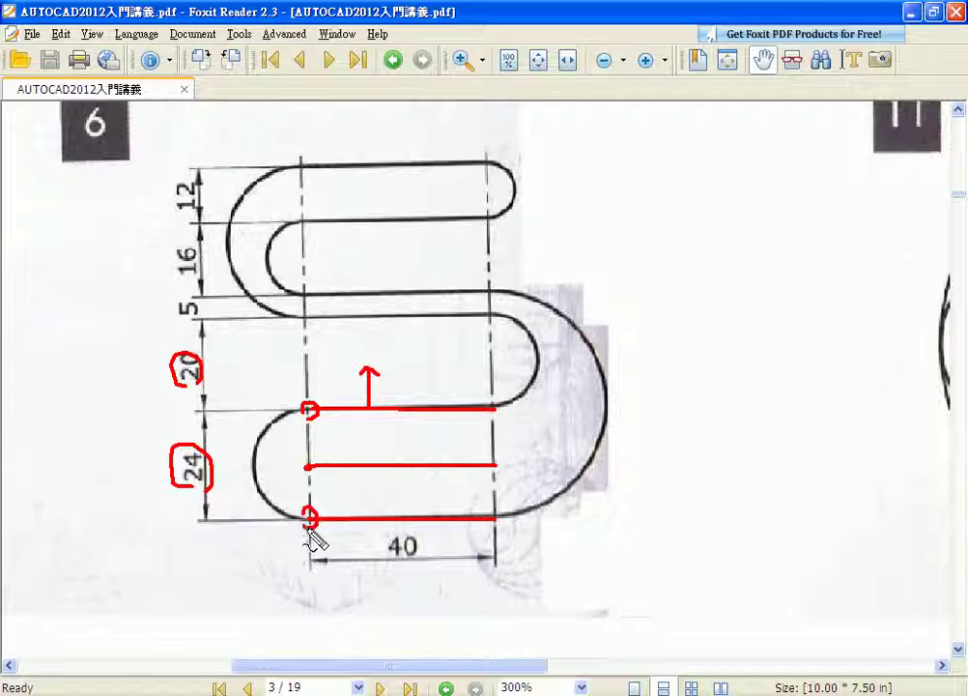
{"action": "mouse_move", "coordinate": [307, 409]}
{"action": "left_mouse_down"}
{"action": "mouse_move", "coordinate": [145, 410]}
{"action": "mouse_move", "coordinate": [198, 398]}
{"action": "mouse_move", "coordinate": [203, 421]}
{"action": "left_mouse_up"}
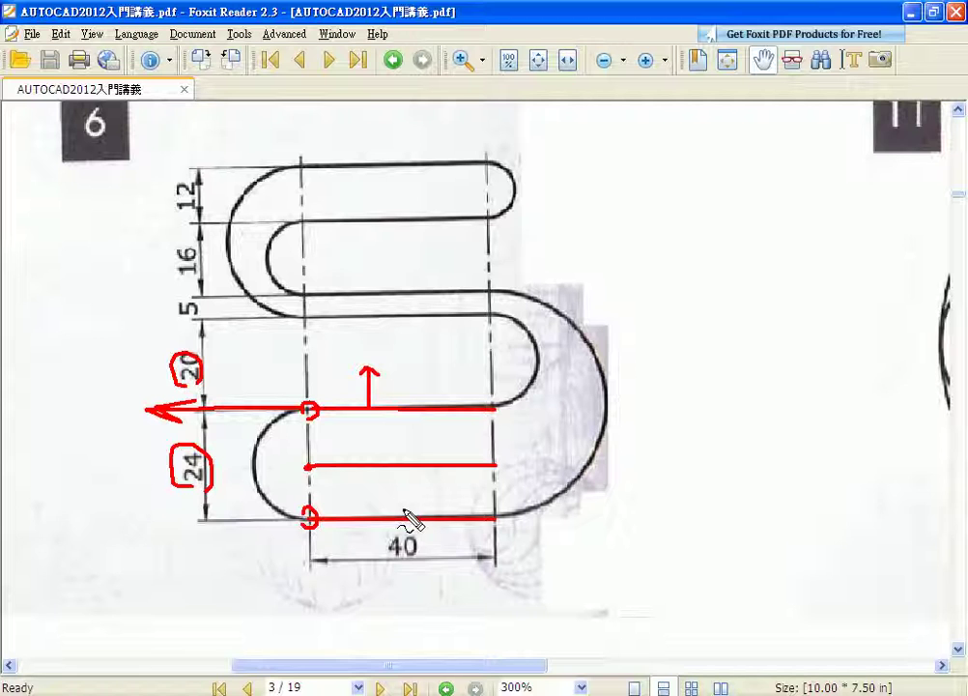
{"action": "key", "text": "Escape"}
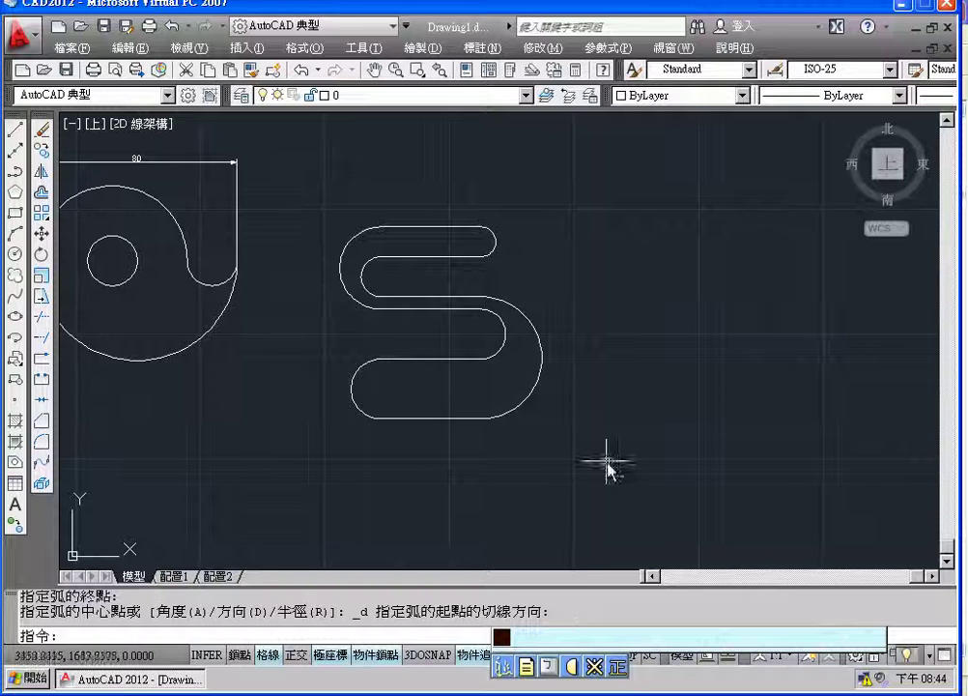
Draw a 40-unit horizontal line in empty drawing space and zoom in on it
{"action": "middle_click_drag", "start_coordinate": [607, 460], "coordinate": [368, 457]}
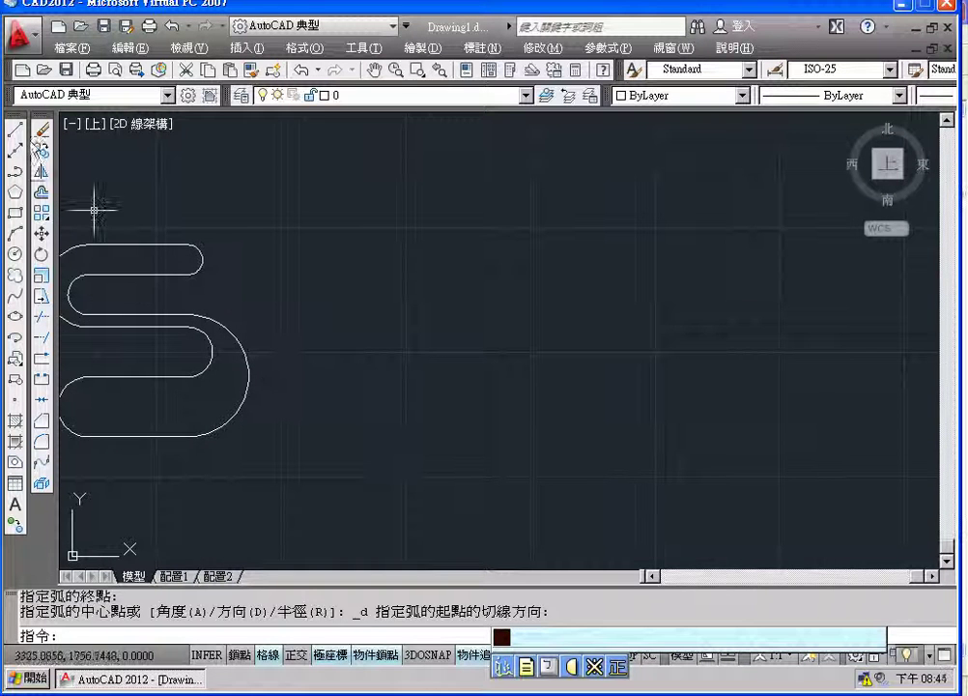
{"action": "left_click", "coordinate": [16, 129]}
{"action": "middle_click_drag", "start_coordinate": [519, 488], "coordinate": [451, 439]}
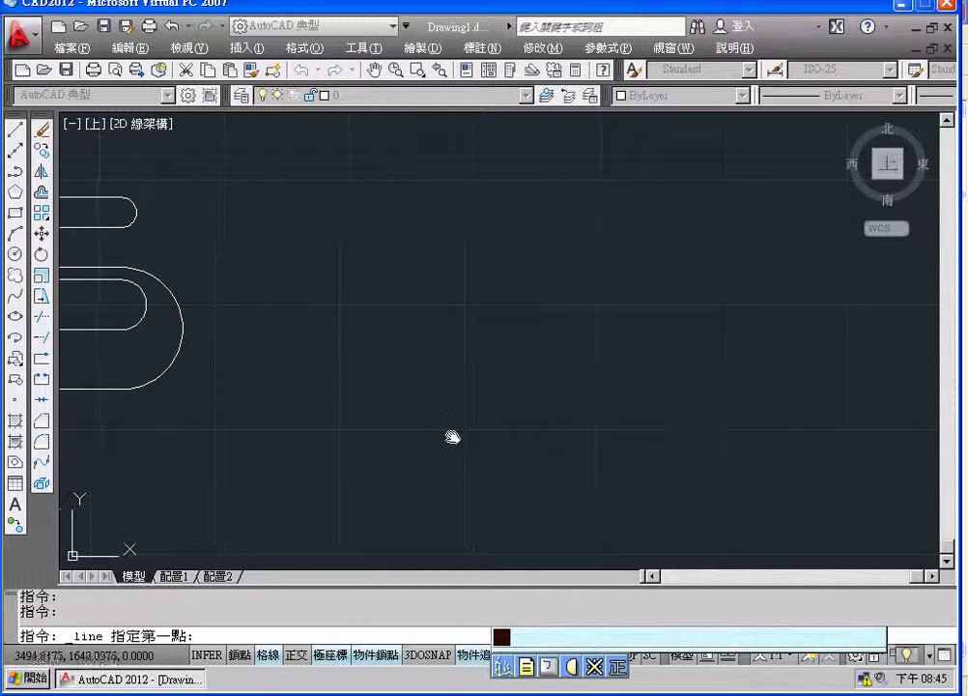
{"action": "left_click", "coordinate": [472, 451]}
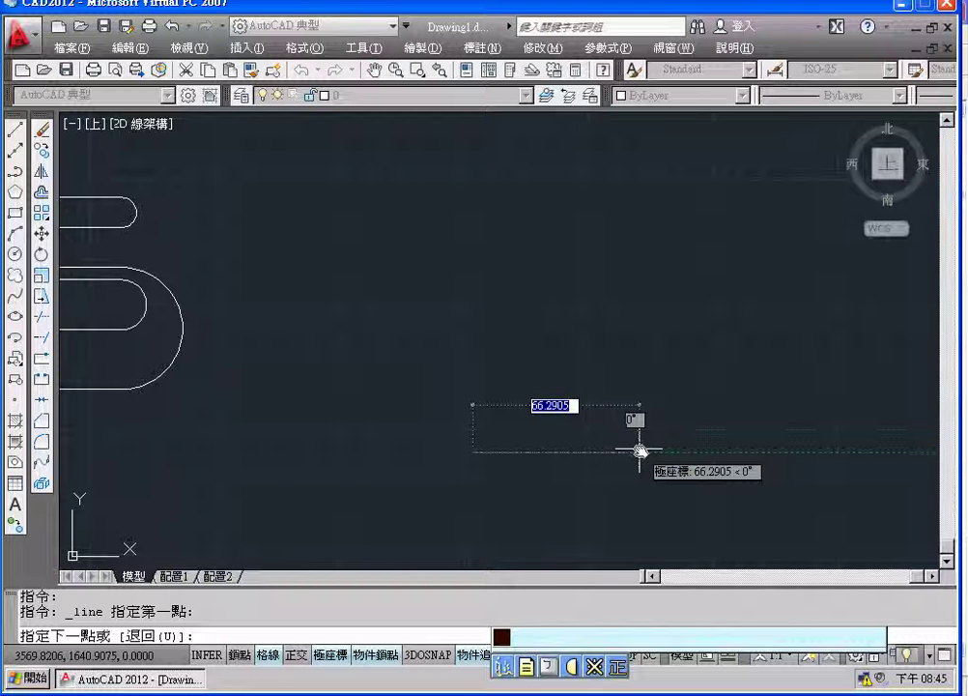
{"action": "type", "text": "40"}
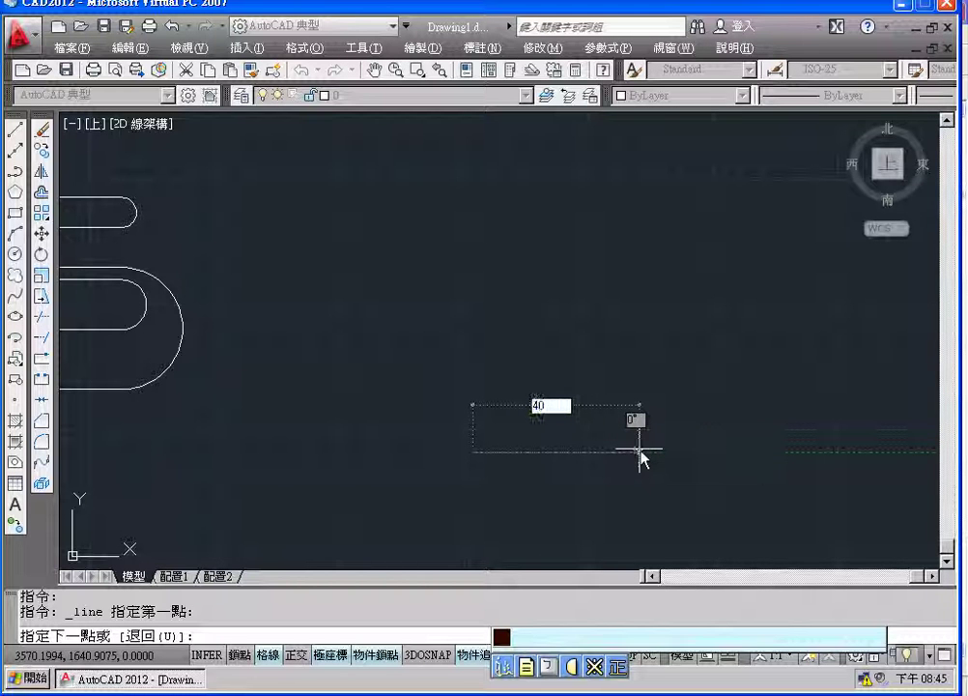
{"action": "key", "text": "Return"}
{"action": "key", "text": "Return"}
{"action": "scroll", "coordinate": [536, 395], "scroll_direction": "up", "scroll_amount": 1}
{"action": "middle_click_drag", "start_coordinate": [540, 395], "coordinate": [499, 356]}
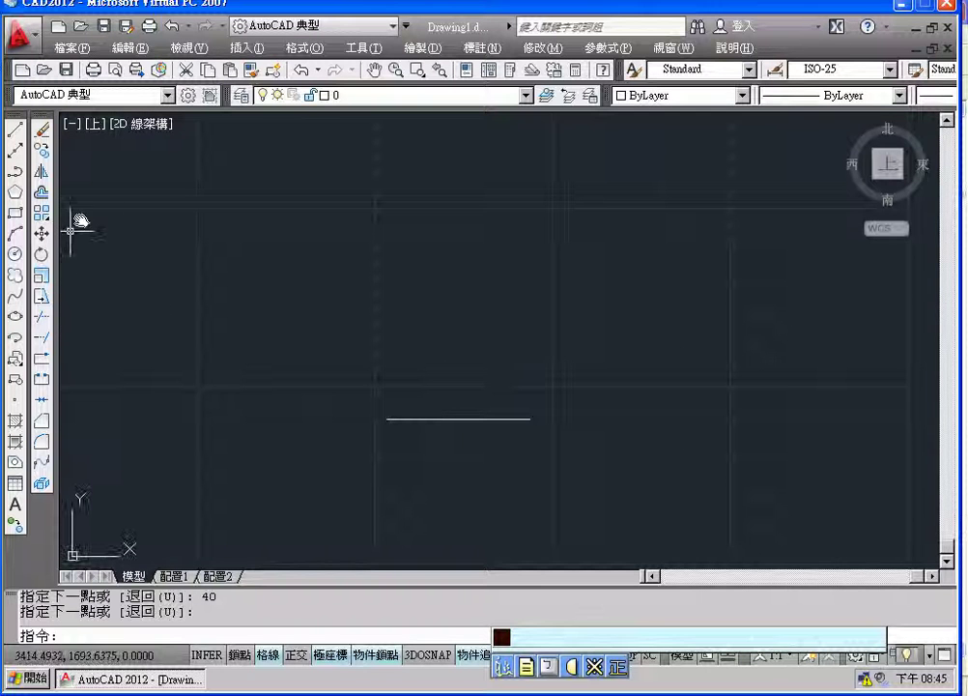
Offset the 40-unit line 24 units upward
{"action": "left_click", "coordinate": [41, 191]}
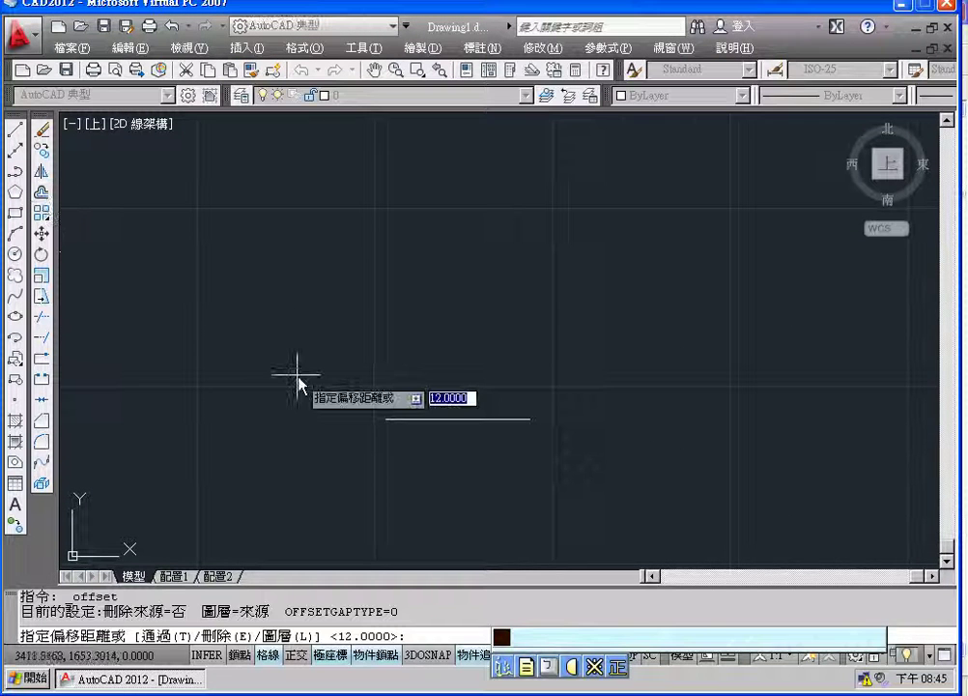
{"action": "type", "text": "24"}
{"action": "key", "text": "Return"}
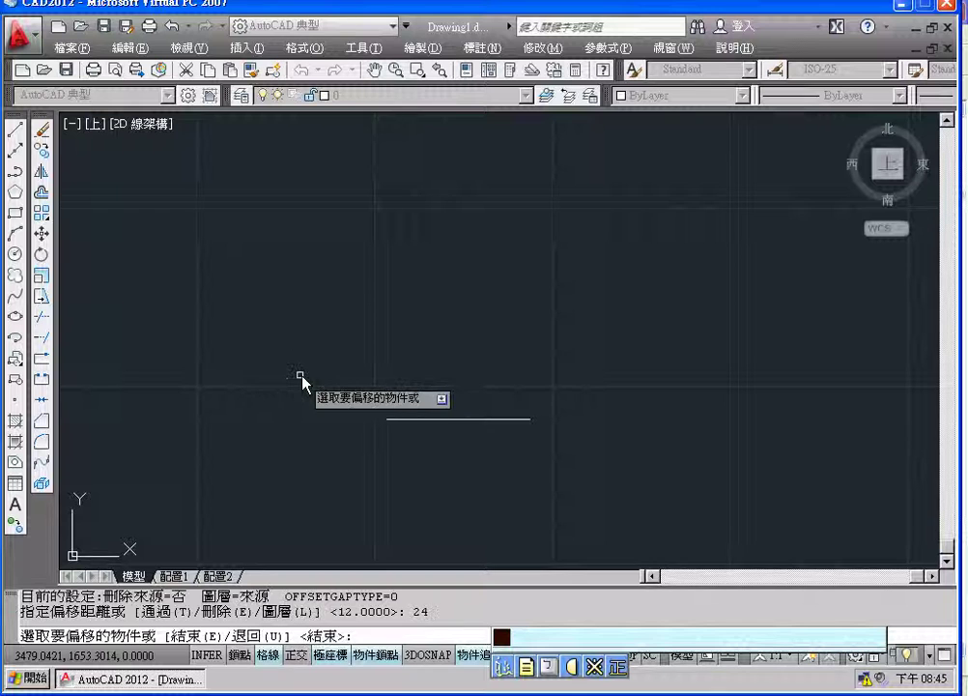
{"action": "left_click", "coordinate": [458, 419]}
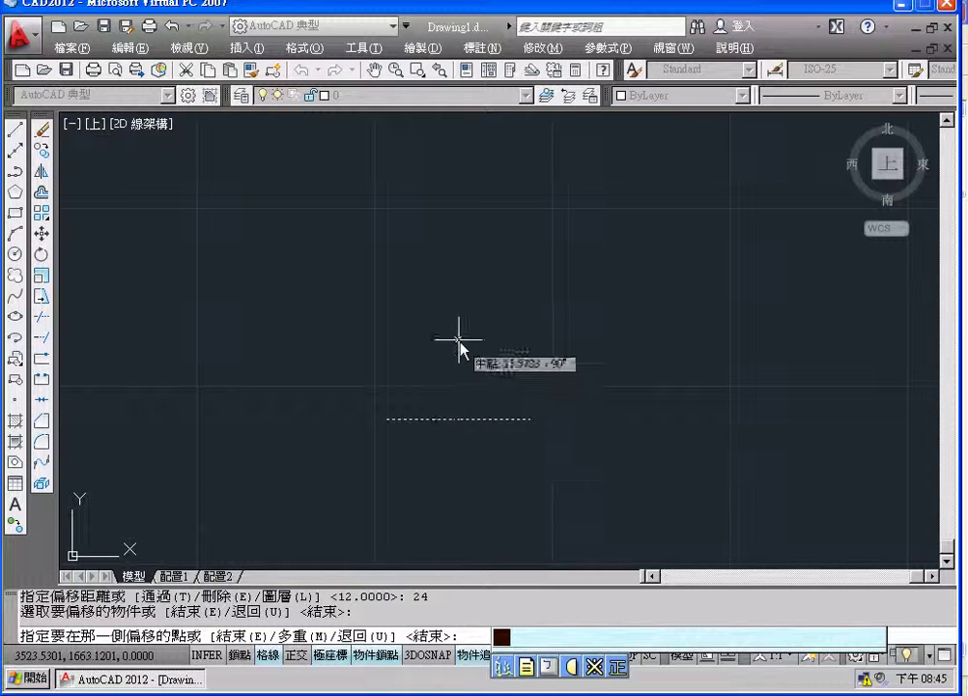
{"action": "left_click", "coordinate": [459, 340]}
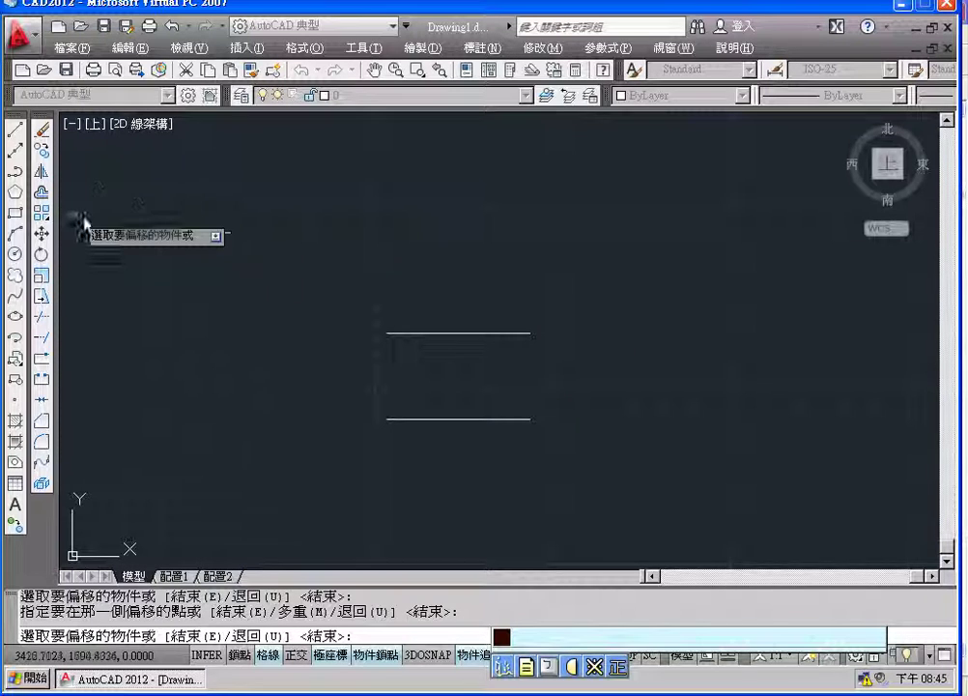
Offset the new upper line a further 20 units upward
{"action": "left_click", "coordinate": [42, 192]}
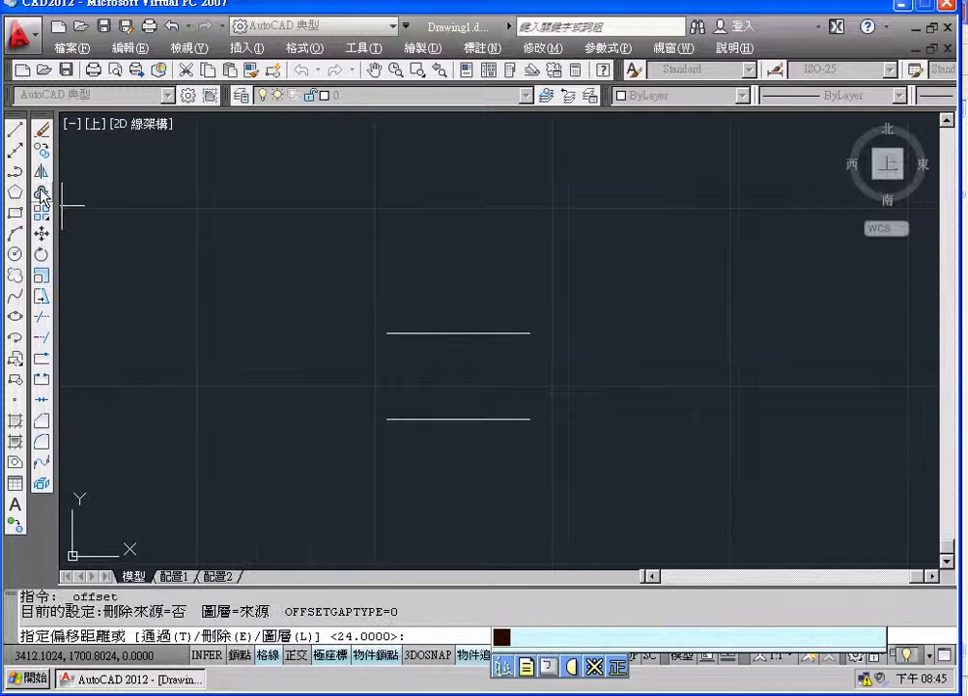
{"action": "type", "text": " 20"}
{"action": "key", "text": "Return"}
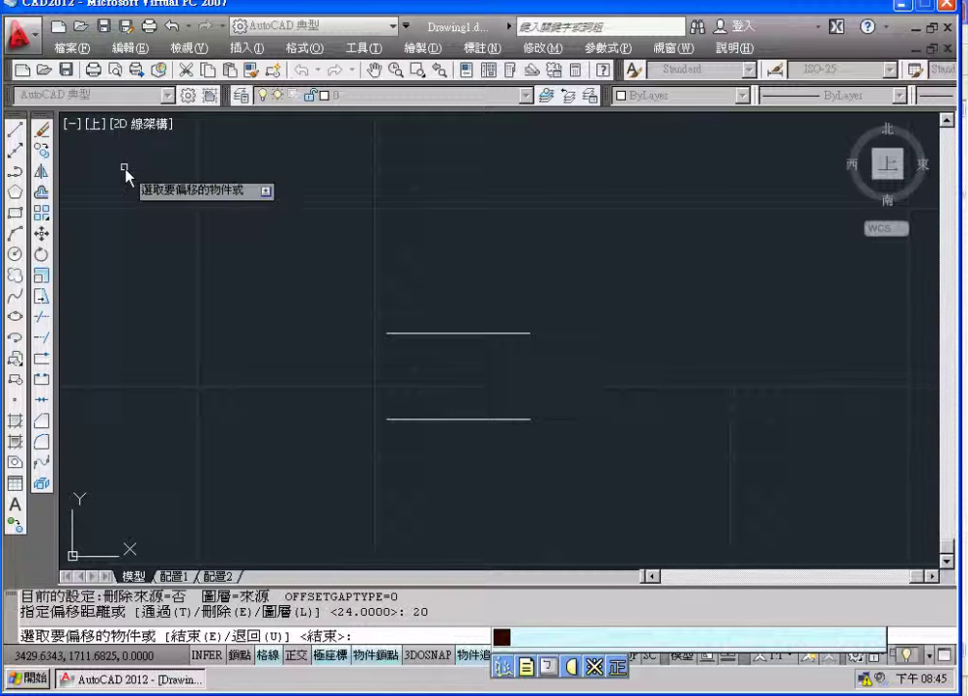
{"action": "left_click", "coordinate": [449, 332]}
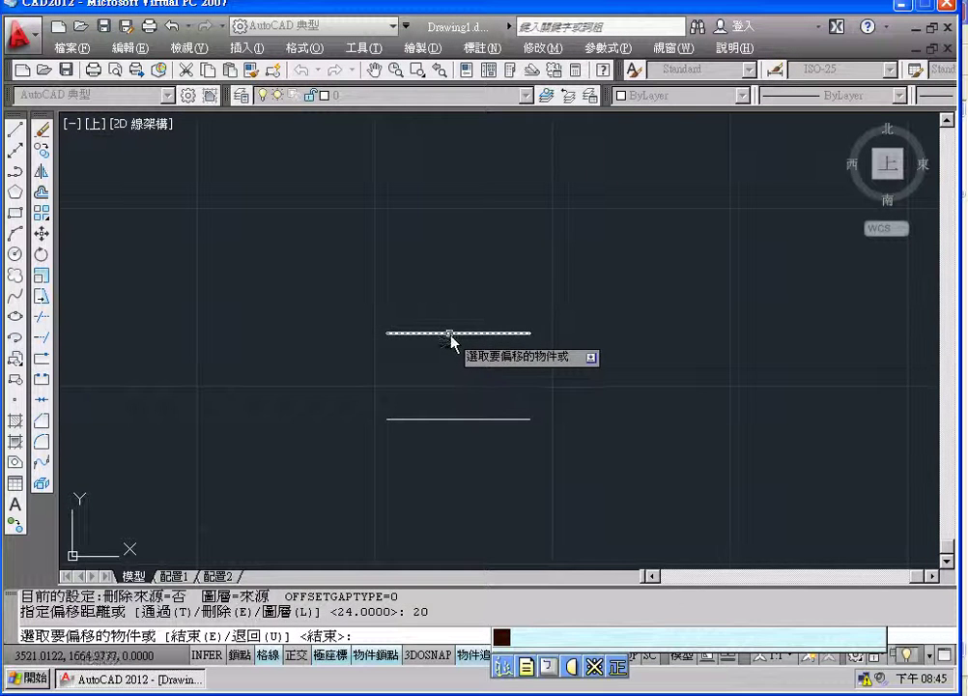
{"action": "left_click", "coordinate": [454, 237]}
{"action": "middle_click_drag", "start_coordinate": [456, 248], "coordinate": [452, 317]}
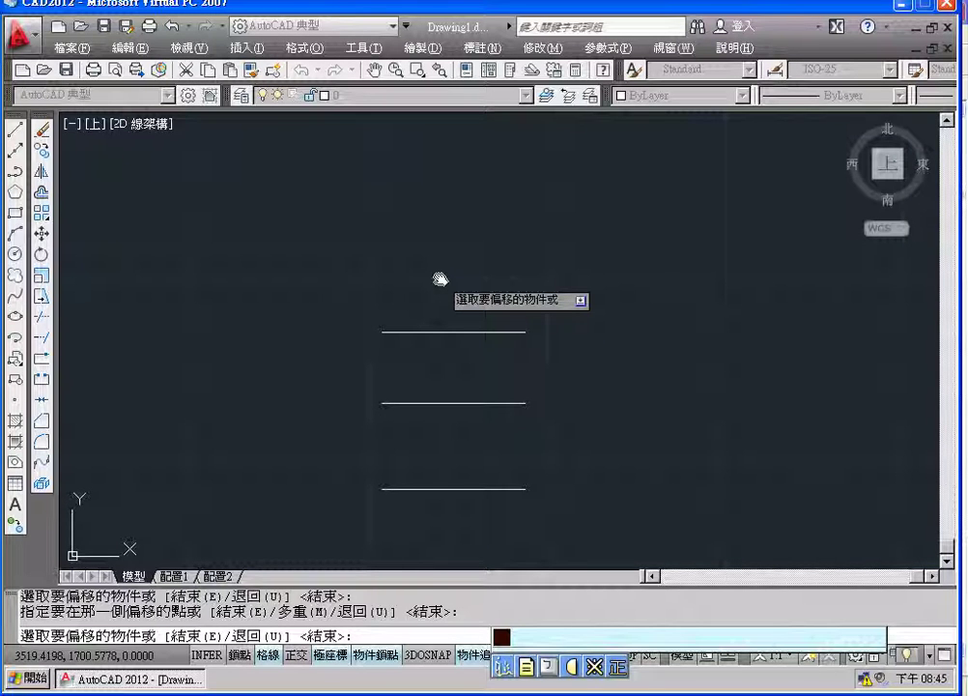
{"action": "key", "text": "Return"}
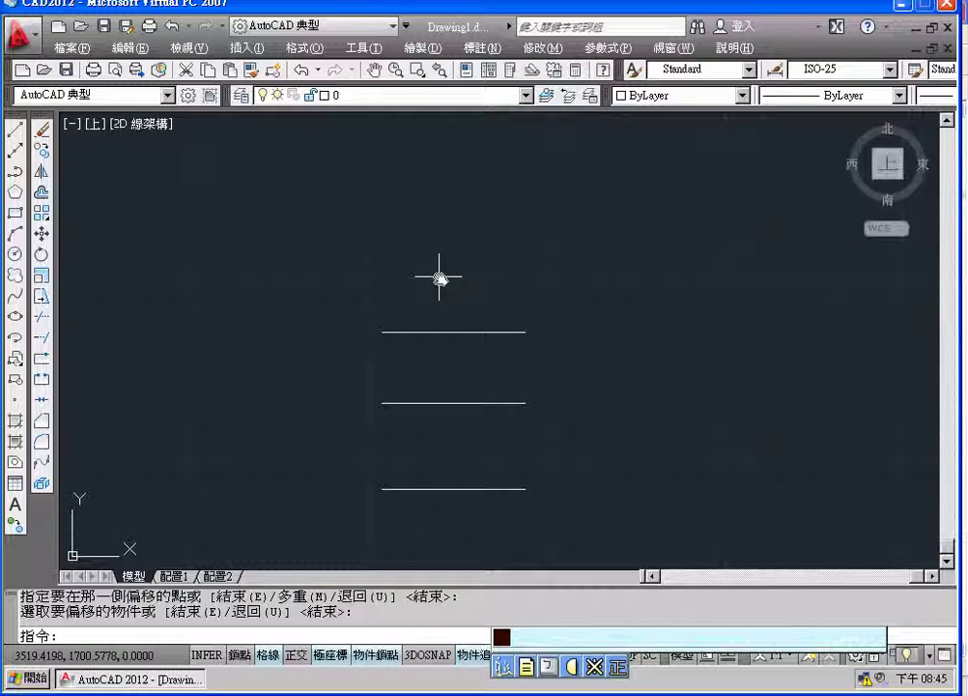
Offset the top line 5 units upward
{"action": "key", "text": "Return"}
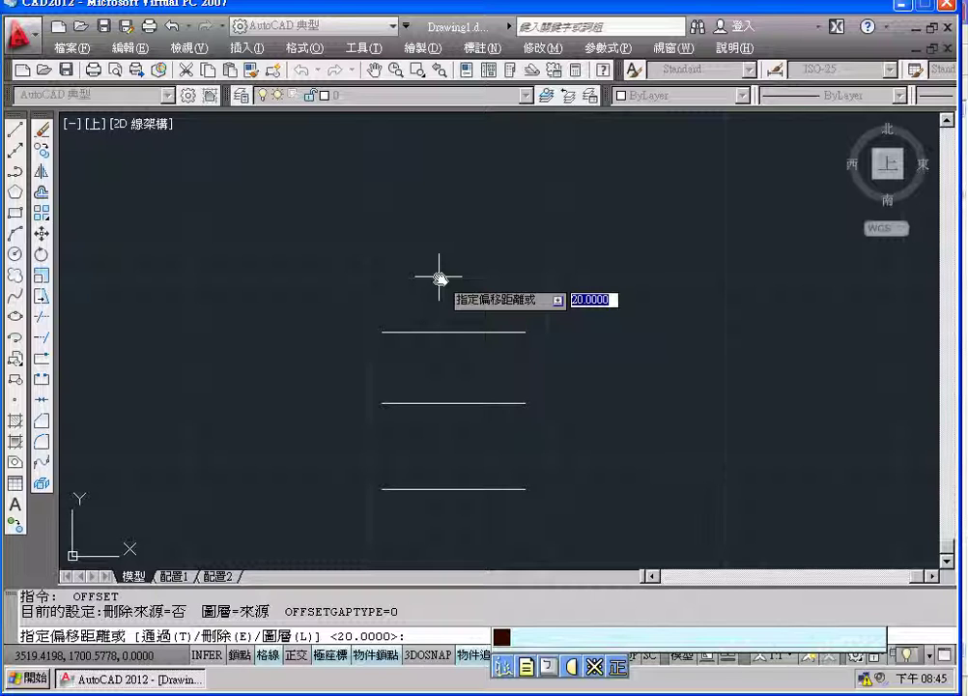
{"action": "type", "text": "5"}
{"action": "key", "text": "Return"}
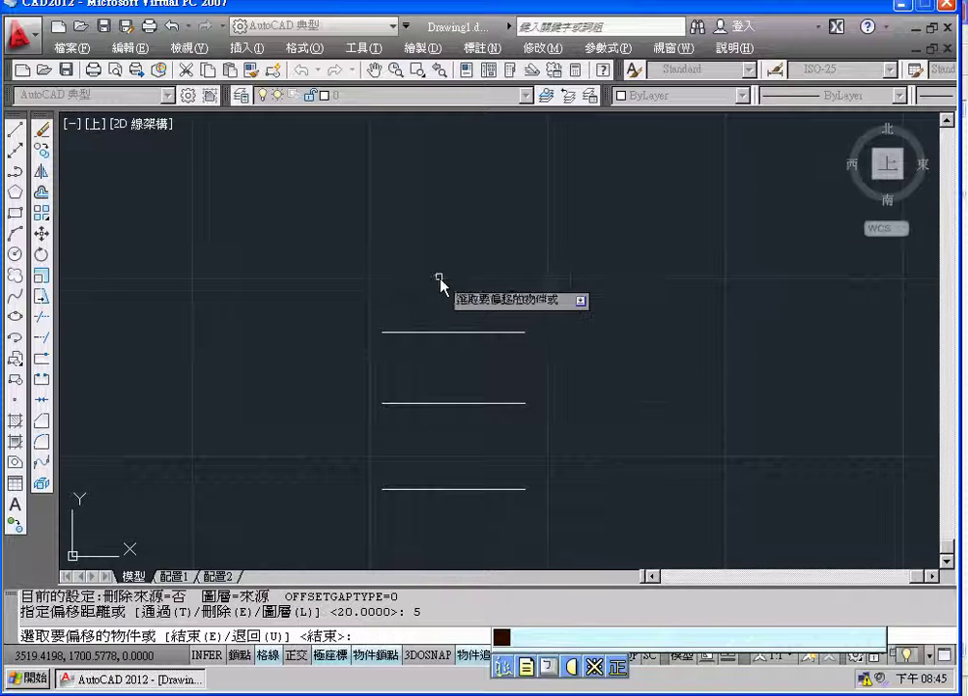
{"action": "left_click", "coordinate": [464, 333]}
{"action": "left_click", "coordinate": [458, 305]}
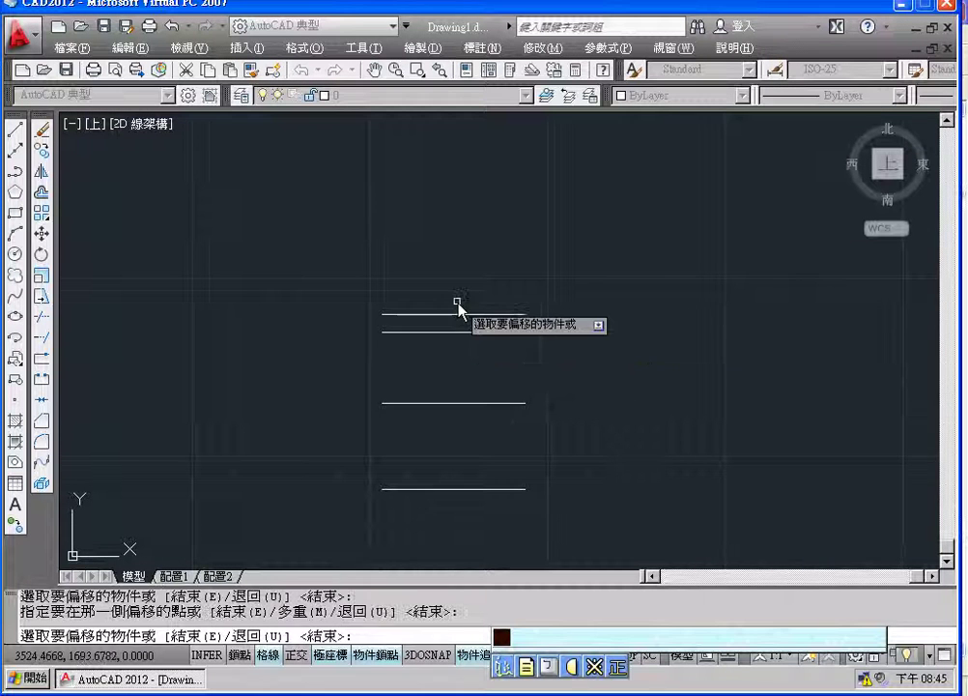
{"action": "key", "text": "Return"}
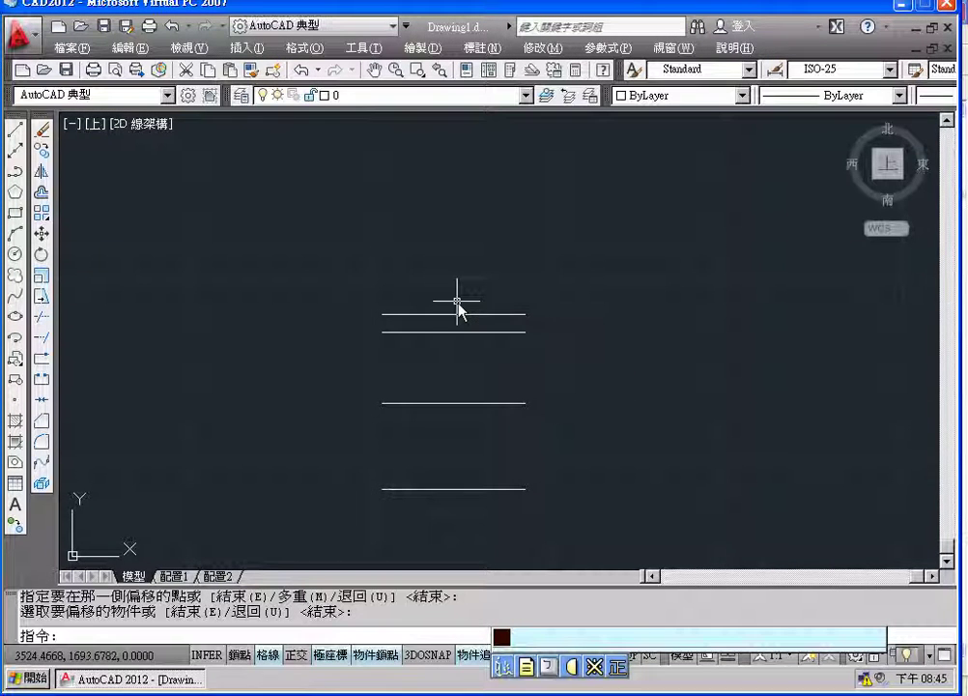
Offset the new top line 16 units upward
{"action": "key", "text": "Return"}
{"action": "type", "text": "16"}
{"action": "key", "text": "Return"}
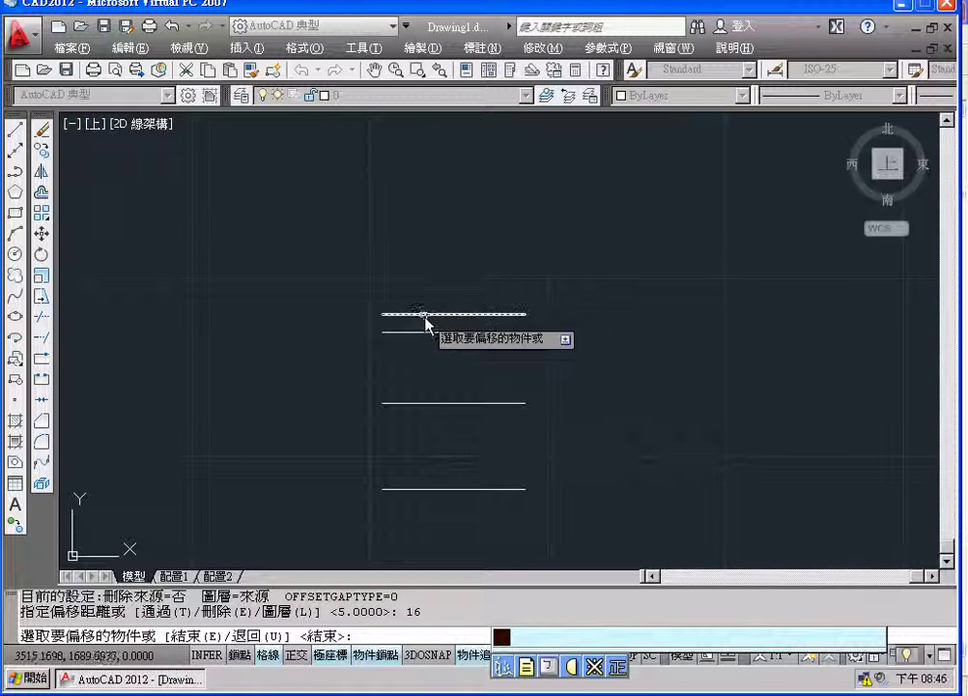
{"action": "left_click", "coordinate": [423, 253]}
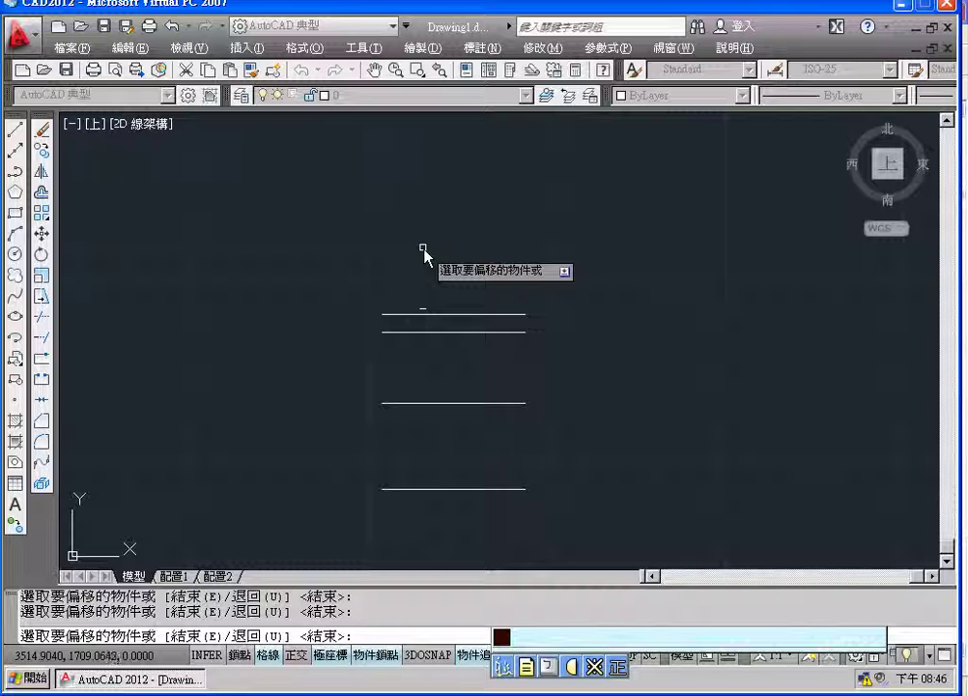
{"action": "left_click", "coordinate": [431, 314]}
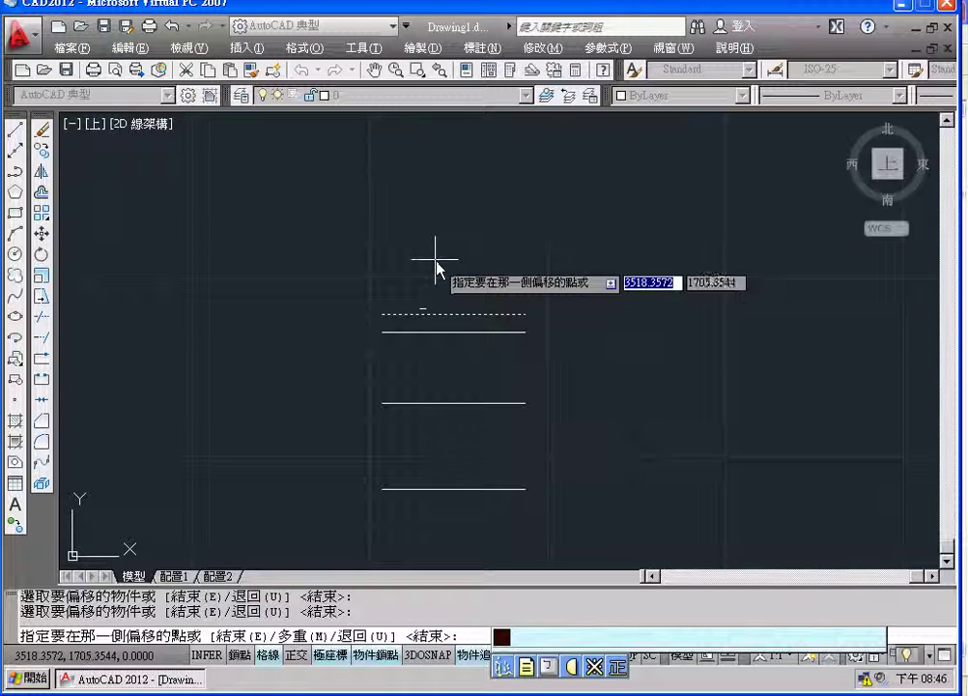
{"action": "left_click", "coordinate": [436, 260]}
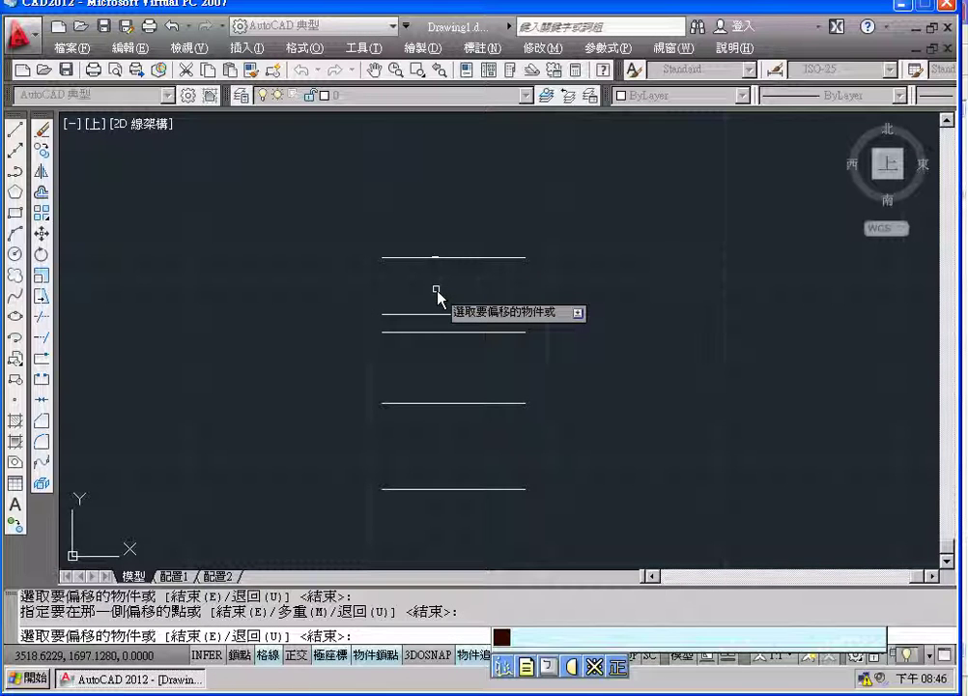
{"action": "key", "text": "Return"}
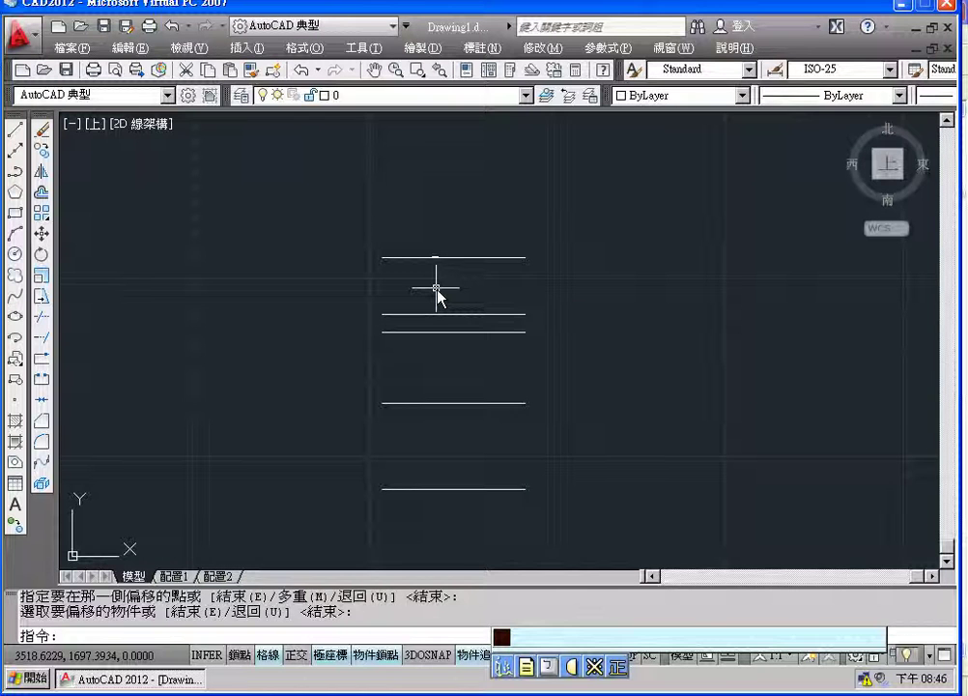
Offset the new top line 12 units upward and recentre the view
{"action": "key", "text": "Return"}
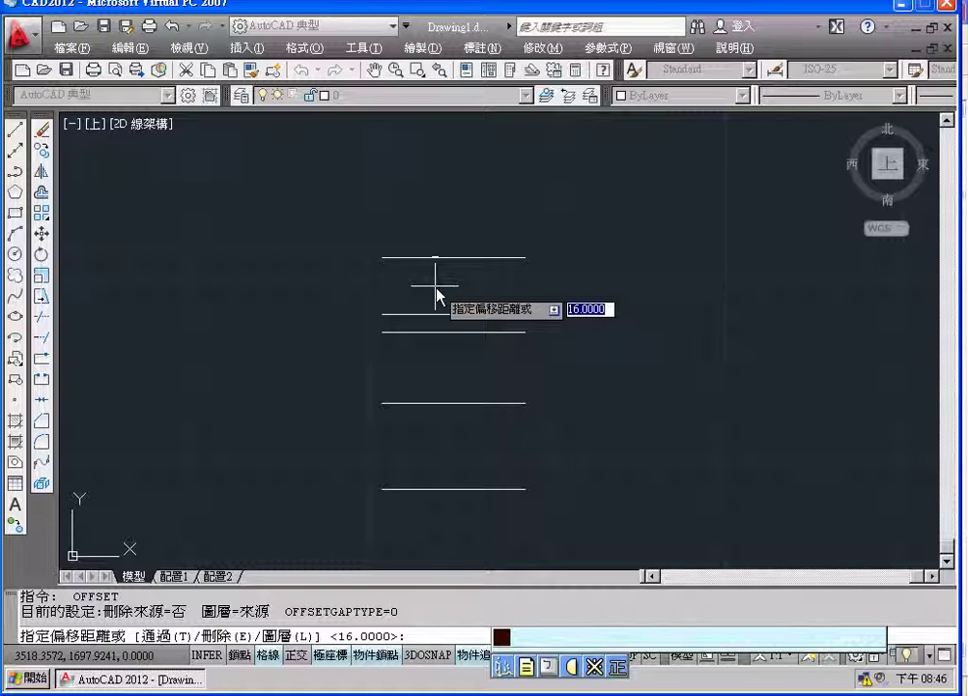
{"action": "type", "text": "12"}
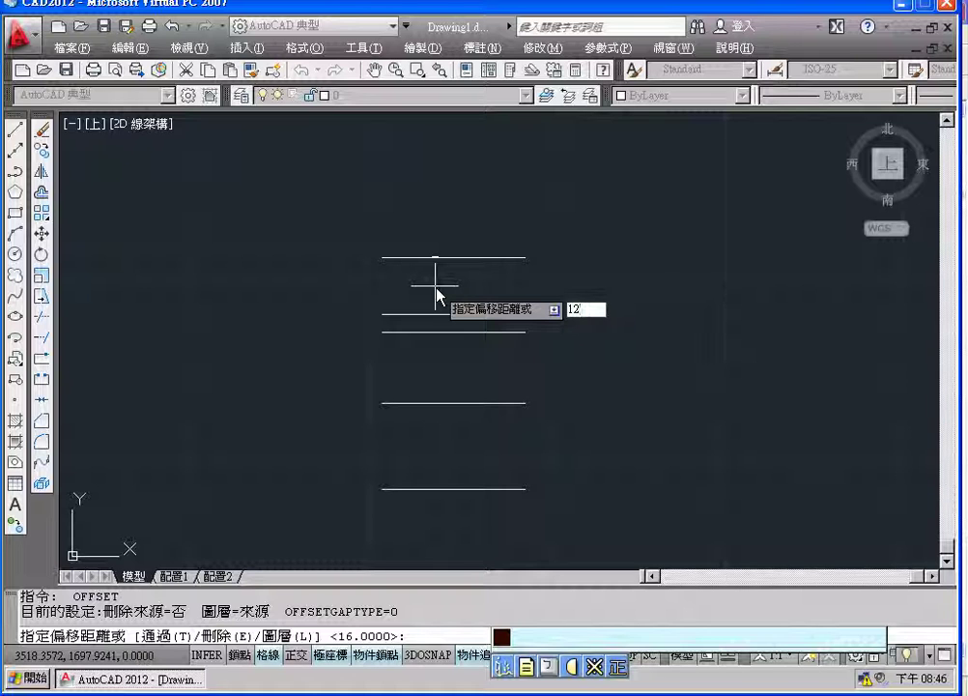
{"action": "key", "text": "Return"}
{"action": "left_click", "coordinate": [439, 260]}
{"action": "left_click", "coordinate": [433, 196]}
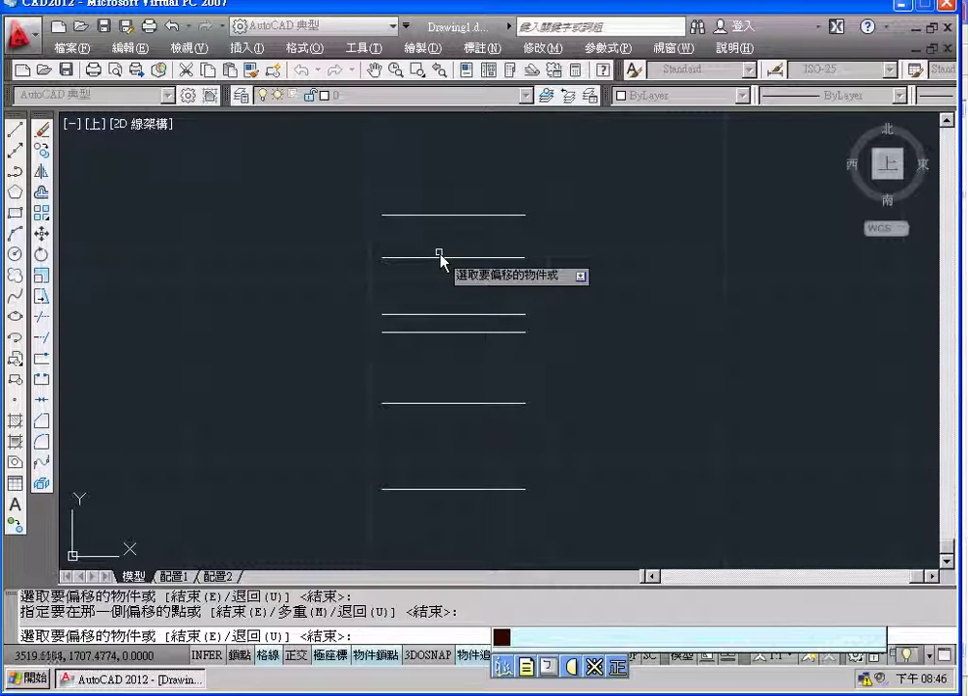
{"action": "middle_click_drag", "start_coordinate": [441, 254], "coordinate": [382, 249]}
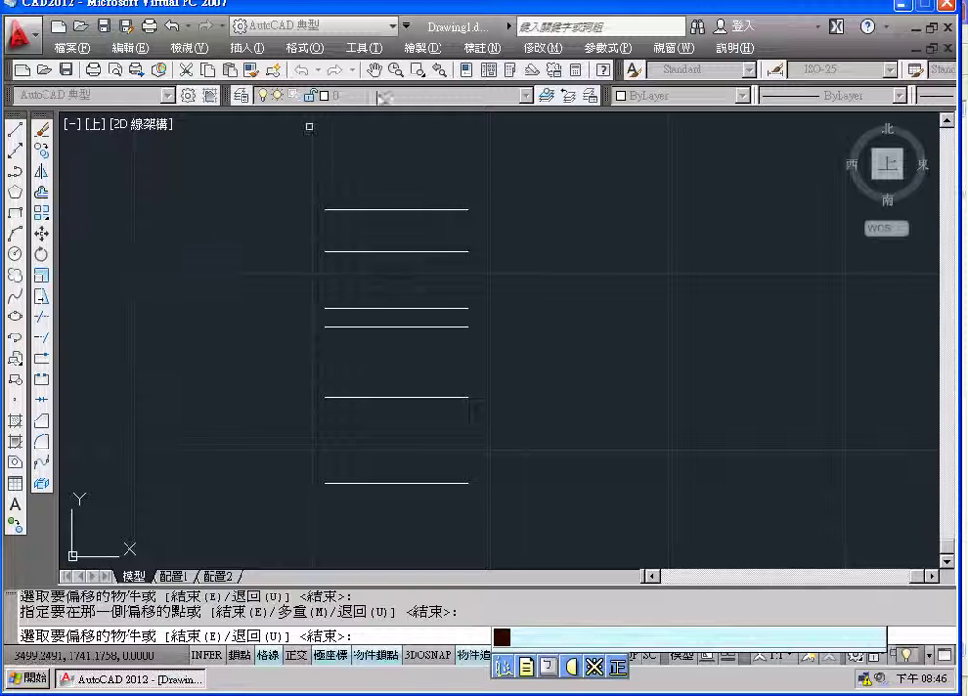
{"action": "left_click", "coordinate": [419, 49]}
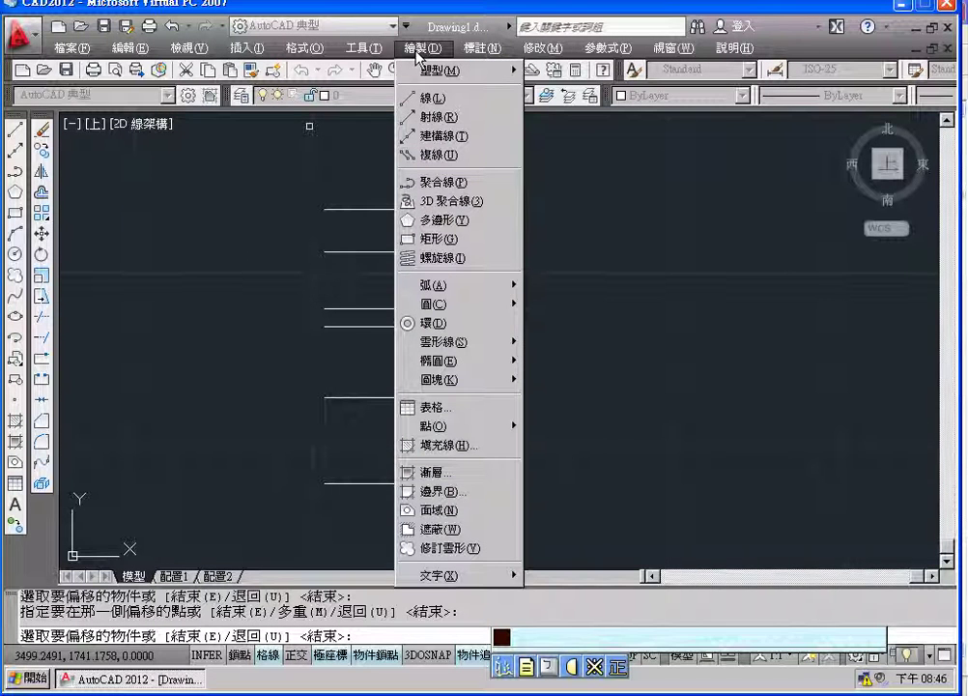
{"action": "mouse_move", "coordinate": [444, 285]}
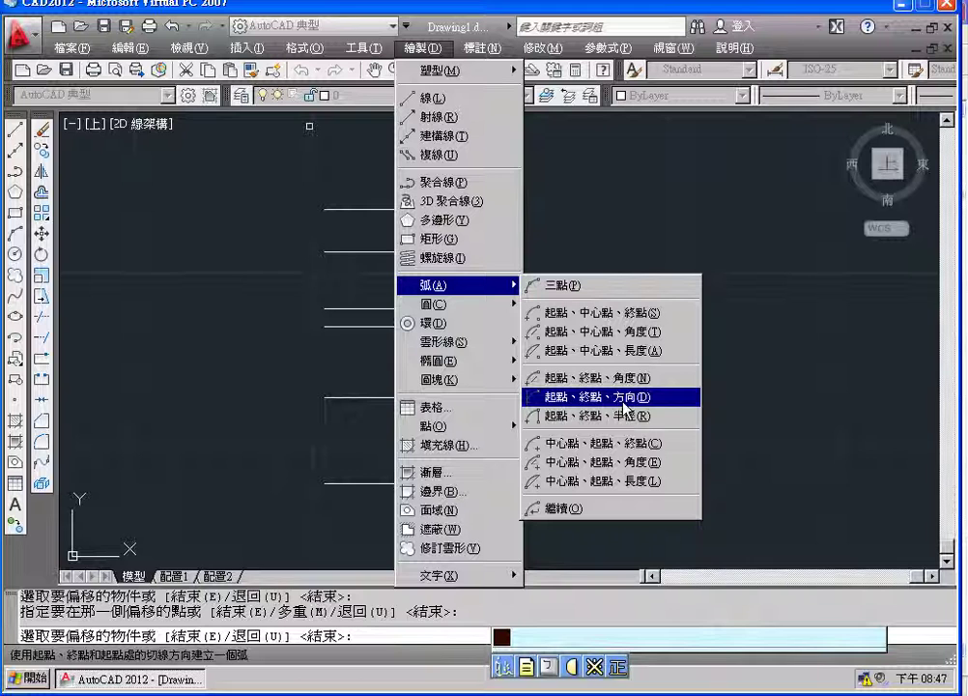
Highlight the Draw menu and Arc options, then start a Start, End, Direction arc
{"action": "mouse_move", "coordinate": [623, 409]}
{"action": "left_mouse_down"}
{"action": "mouse_move", "coordinate": [543, 410]}
{"action": "mouse_move", "coordinate": [636, 404]}
{"action": "left_mouse_up"}
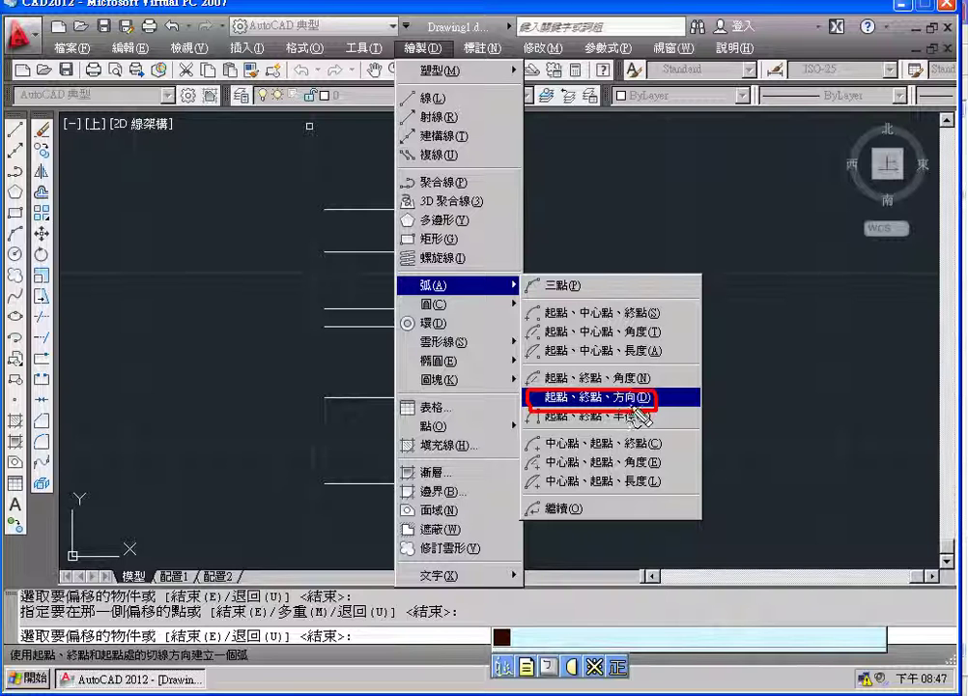
{"action": "left_click_drag", "start_coordinate": [441, 35], "coordinate": [425, 32]}
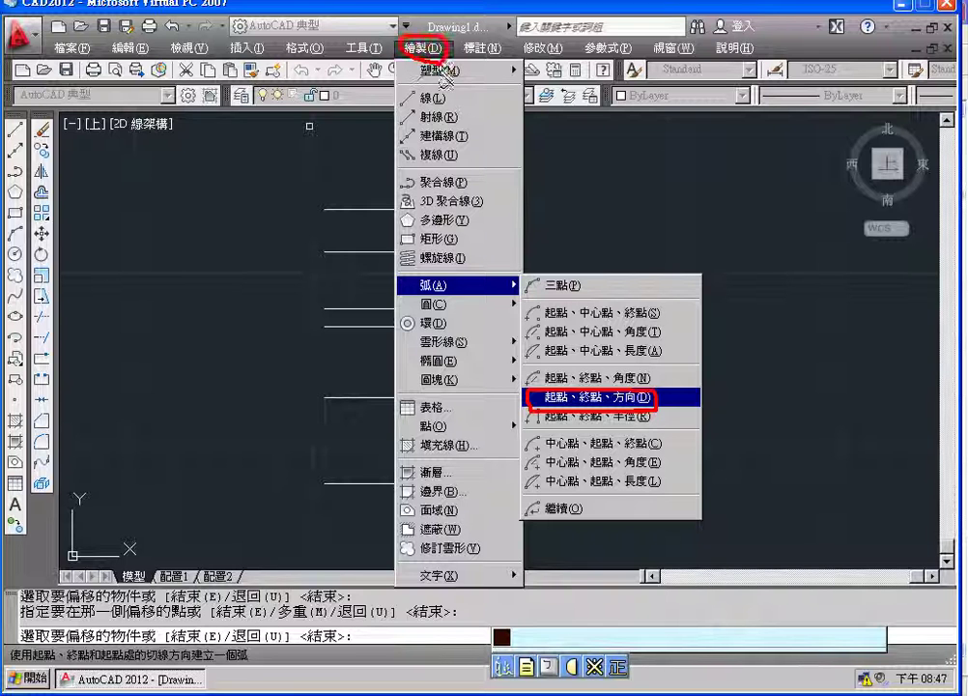
{"action": "left_click_drag", "start_coordinate": [450, 277], "coordinate": [446, 273]}
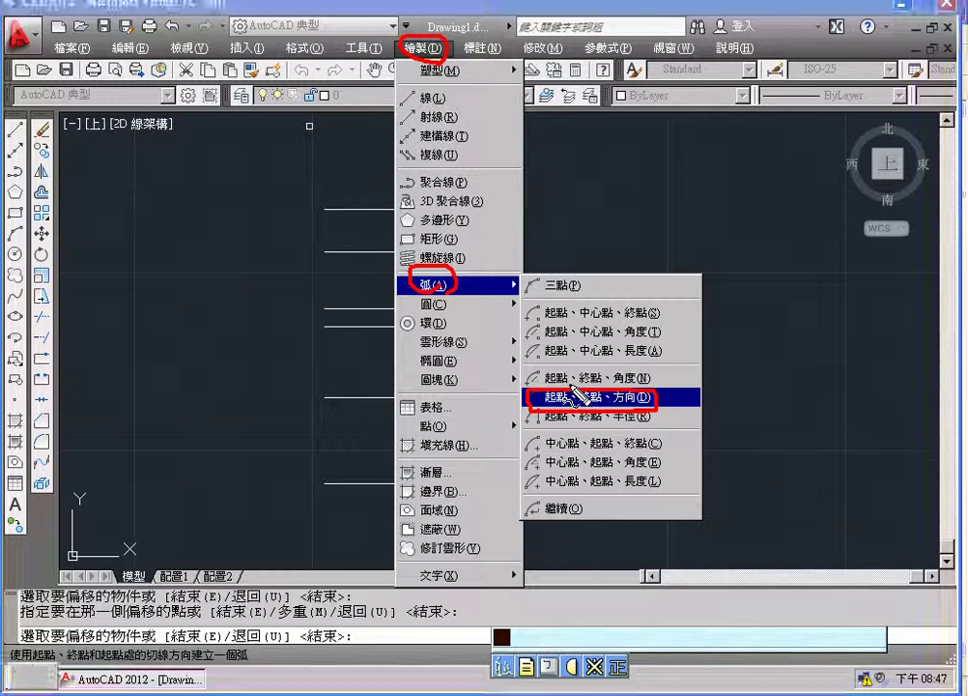
{"action": "key", "text": "Escape"}
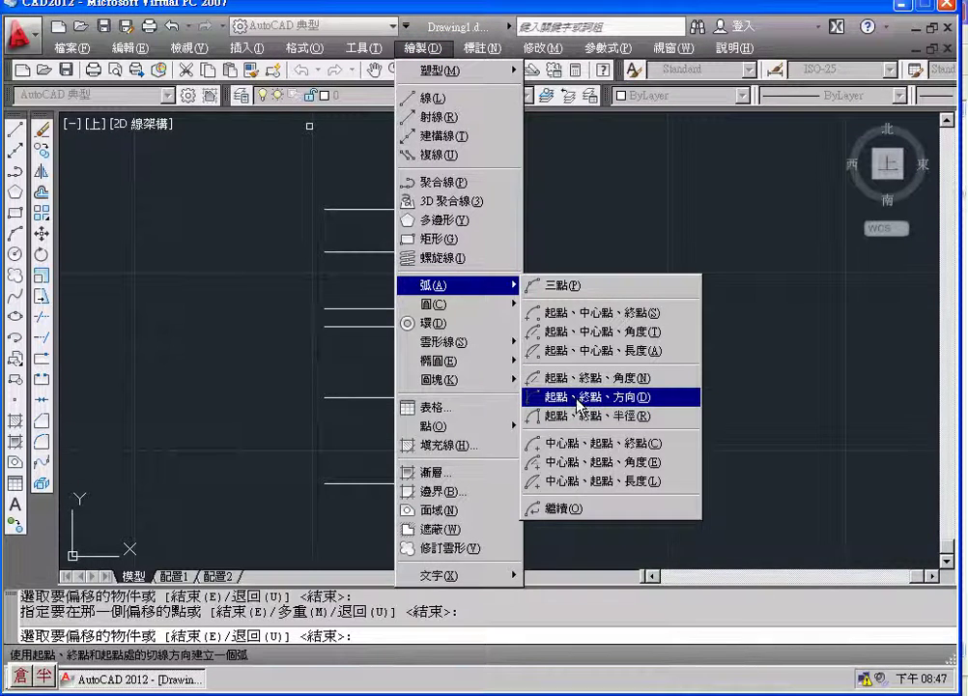
{"action": "left_click", "coordinate": [575, 399]}
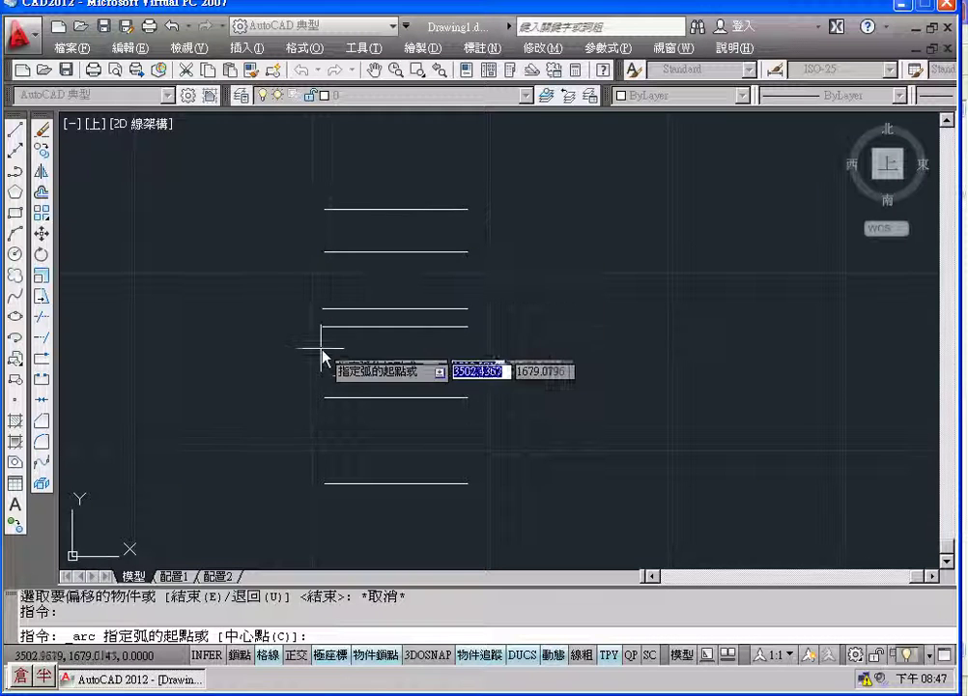
Draw the outer left semicircle joining the top line's left end to the lower line's left end
{"action": "left_click", "coordinate": [325, 208]}
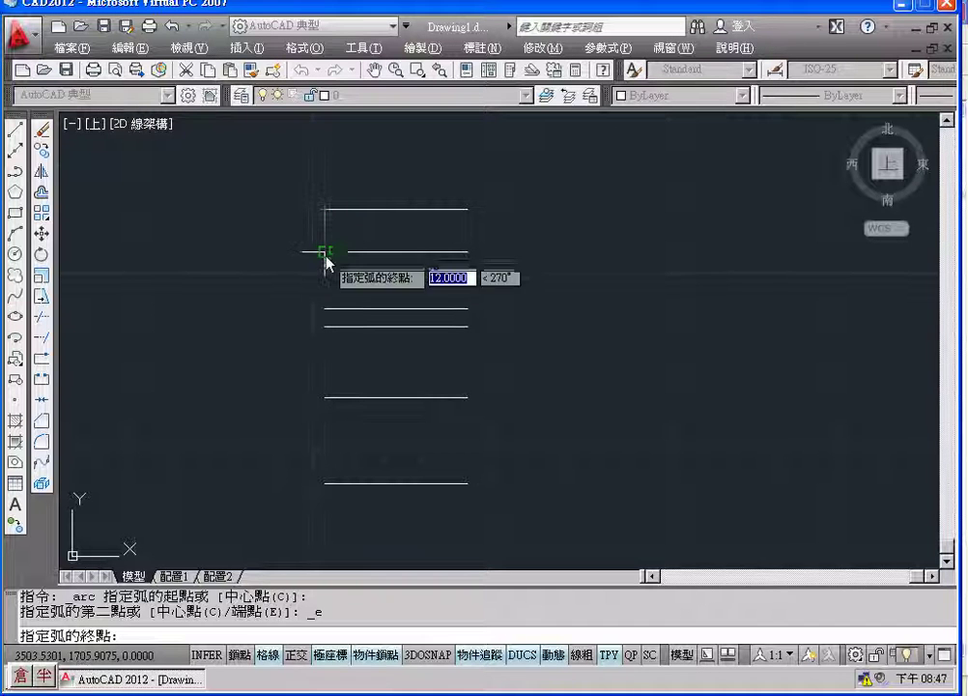
{"action": "left_click", "coordinate": [325, 327]}
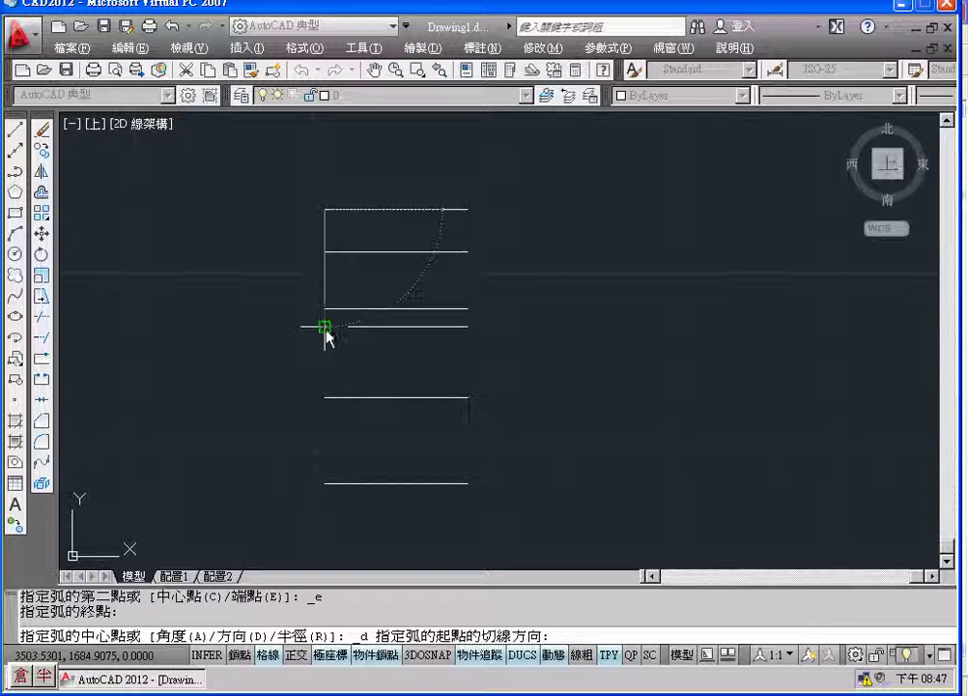
{"action": "left_click", "coordinate": [200, 206]}
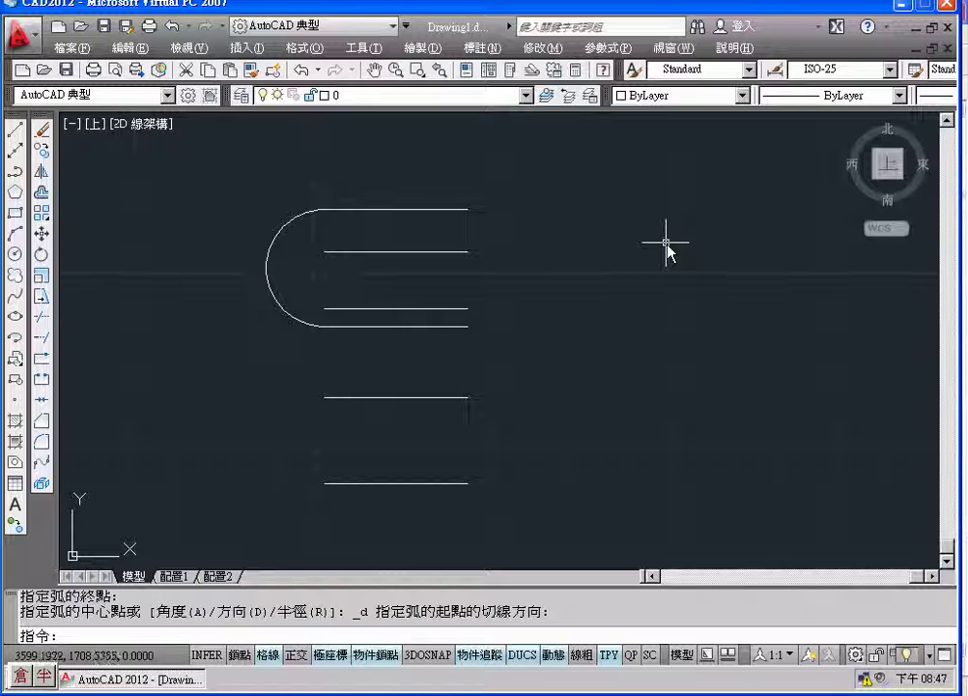
Repeat the arc to join the second and third lines' left ends with an inner semicircle
{"action": "right_click", "coordinate": [557, 242]}
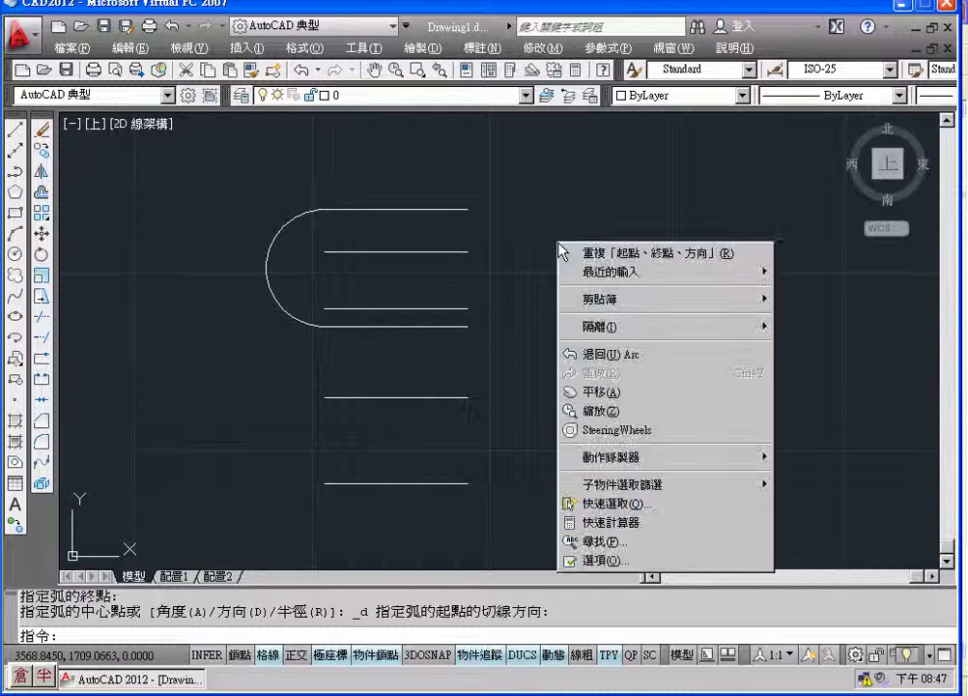
{"action": "left_click", "coordinate": [628, 255]}
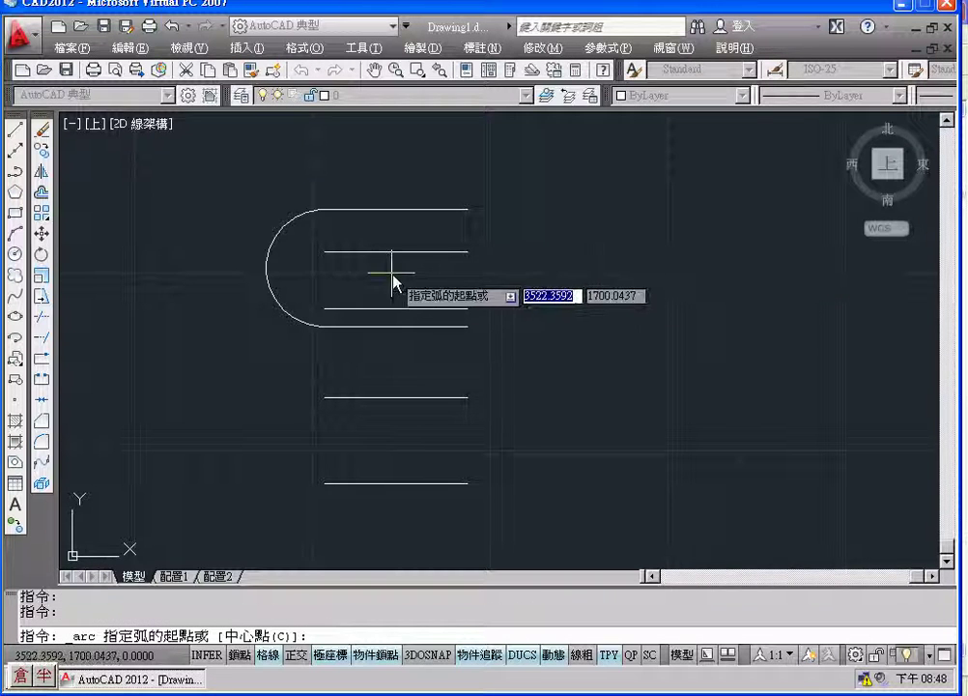
{"action": "left_click", "coordinate": [325, 252]}
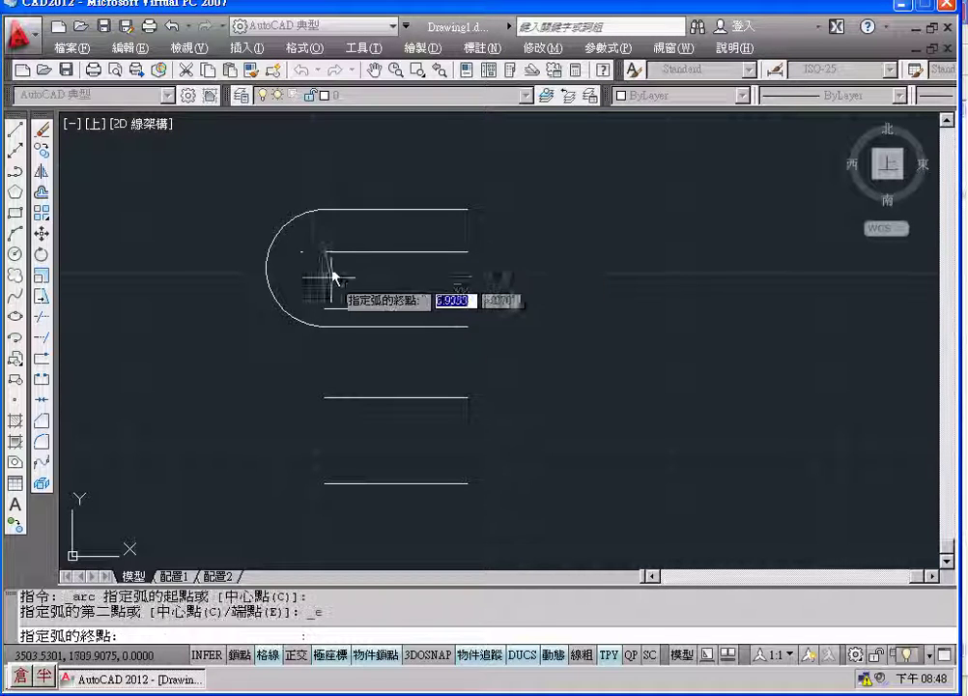
{"action": "left_click", "coordinate": [325, 309]}
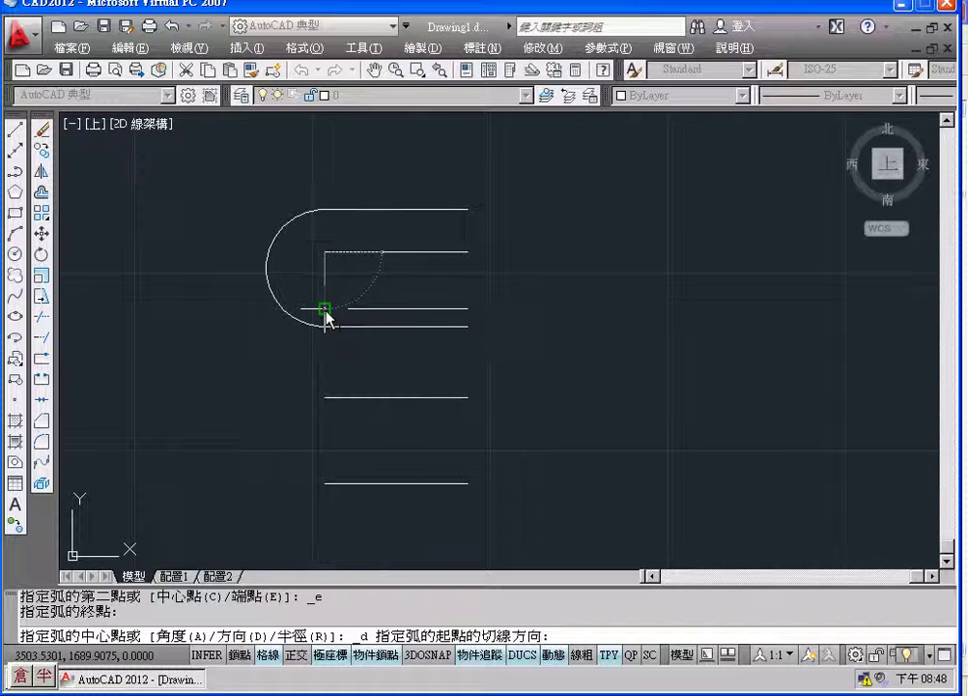
{"action": "left_click", "coordinate": [216, 255]}
Close the top two lines' right ends with a small rightward arc
{"action": "right_click", "coordinate": [600, 252]}
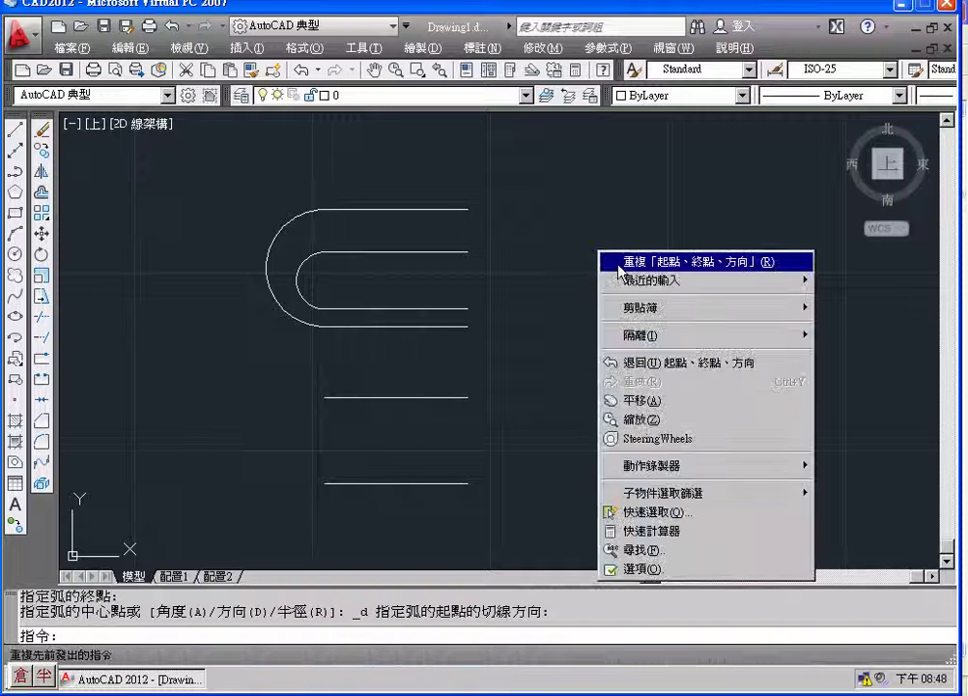
{"action": "left_click", "coordinate": [676, 261]}
{"action": "left_click", "coordinate": [472, 210]}
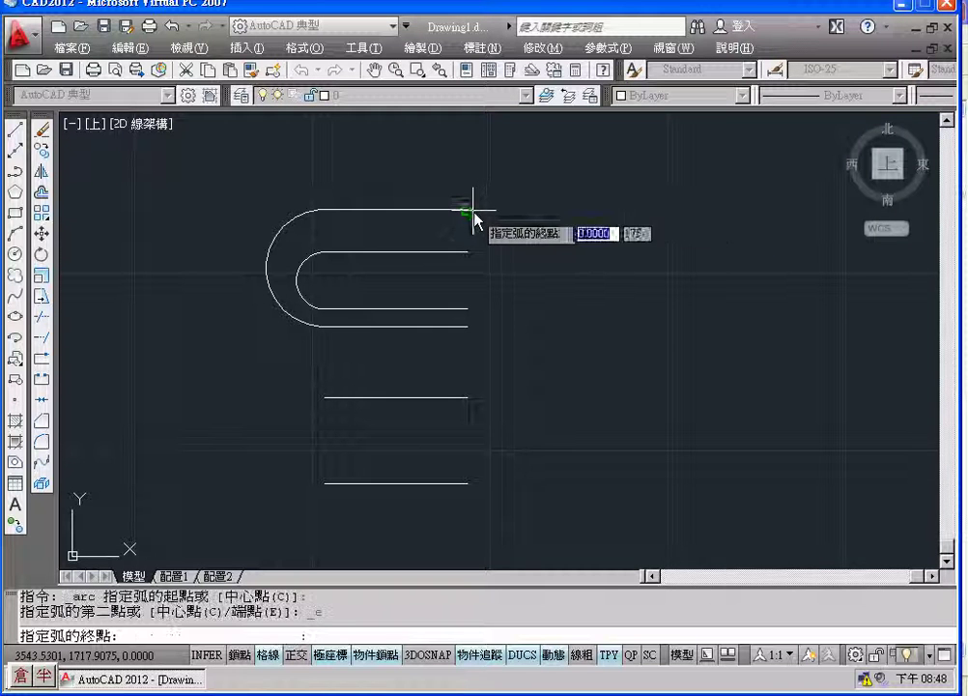
{"action": "left_click", "coordinate": [471, 253]}
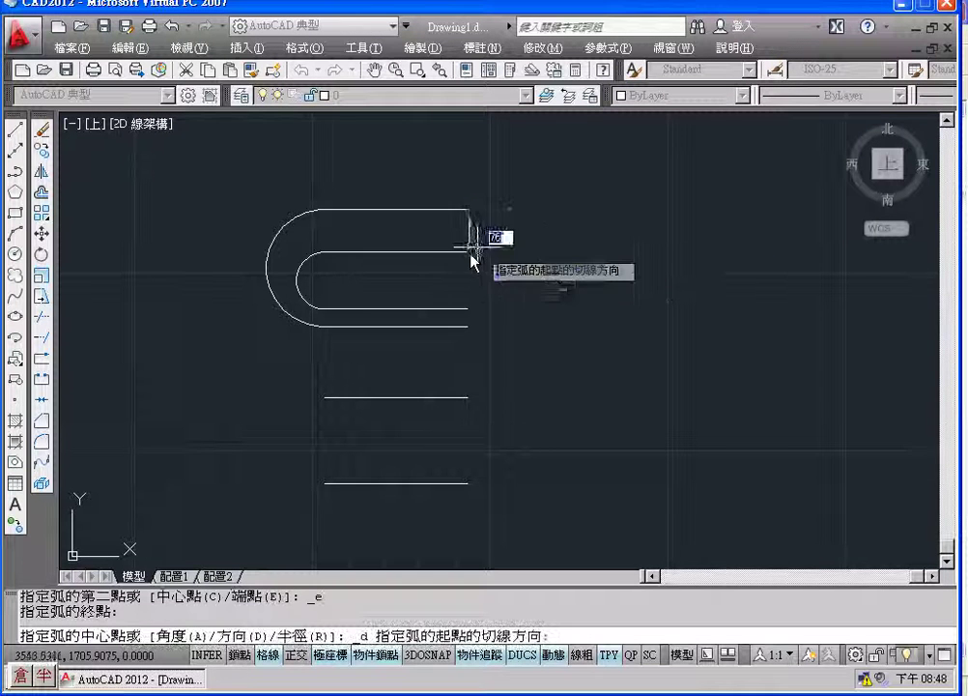
{"action": "left_click", "coordinate": [536, 210]}
Join the third line's right end to the bottom line's right end with a large arc
{"action": "right_click", "coordinate": [599, 287]}
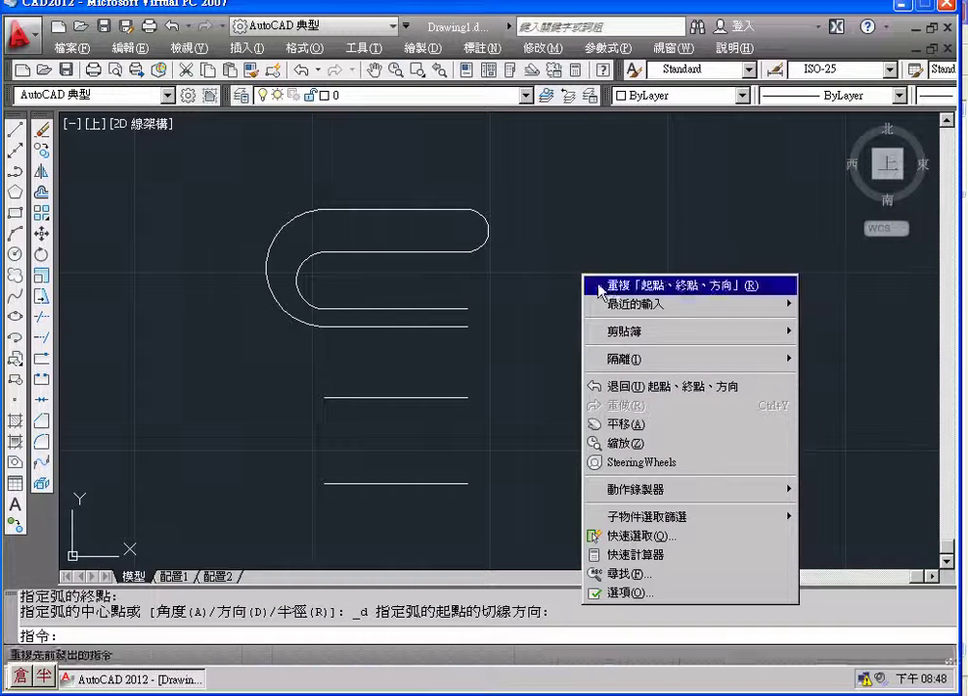
{"action": "left_click", "coordinate": [599, 287]}
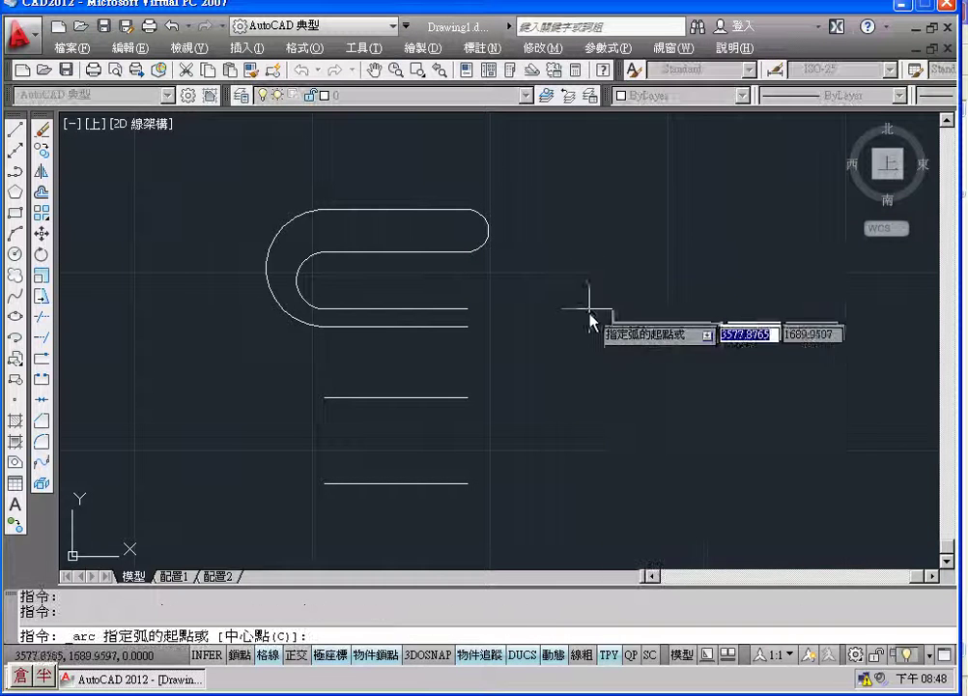
{"action": "left_click", "coordinate": [469, 310]}
{"action": "left_click", "coordinate": [469, 483]}
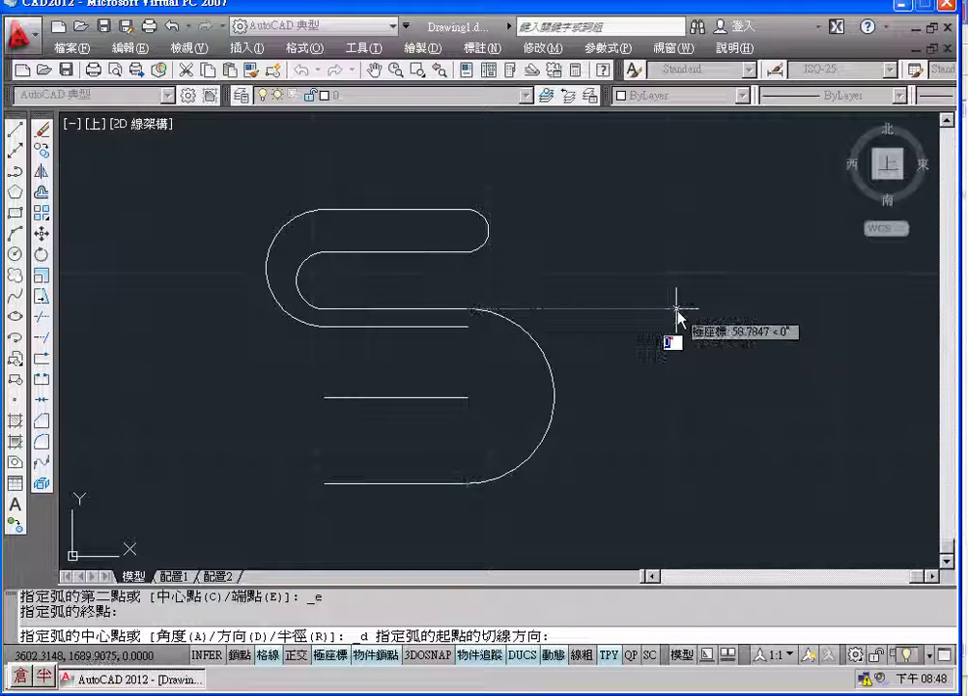
{"action": "left_click", "coordinate": [677, 310]}
Join the fourth and fifth lines' right ends with an inner arc
{"action": "right_click", "coordinate": [663, 361]}
{"action": "left_click", "coordinate": [677, 366]}
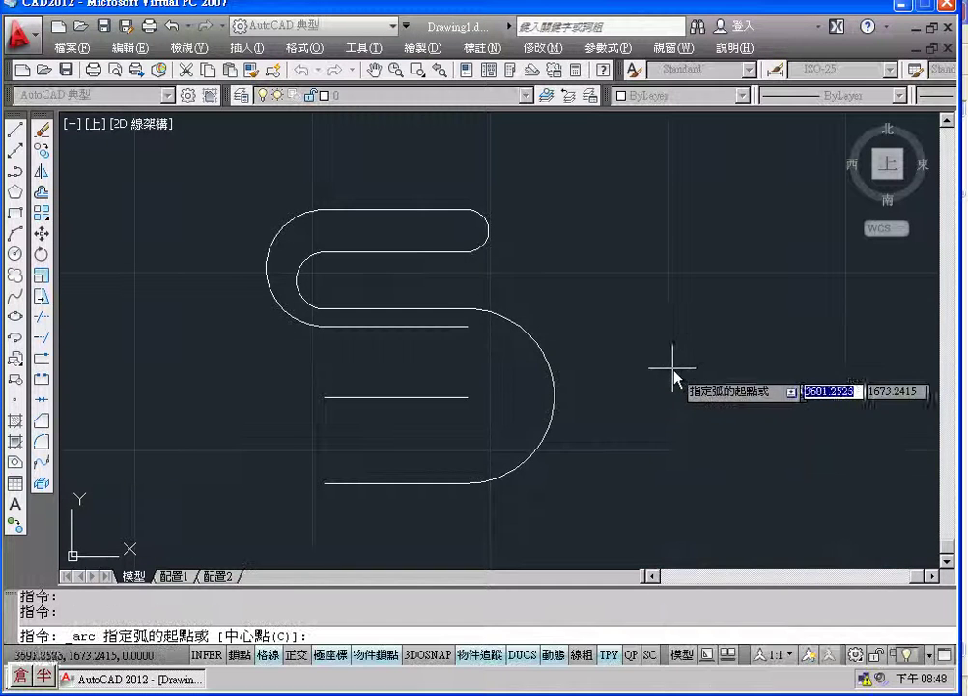
{"action": "left_click", "coordinate": [469, 326]}
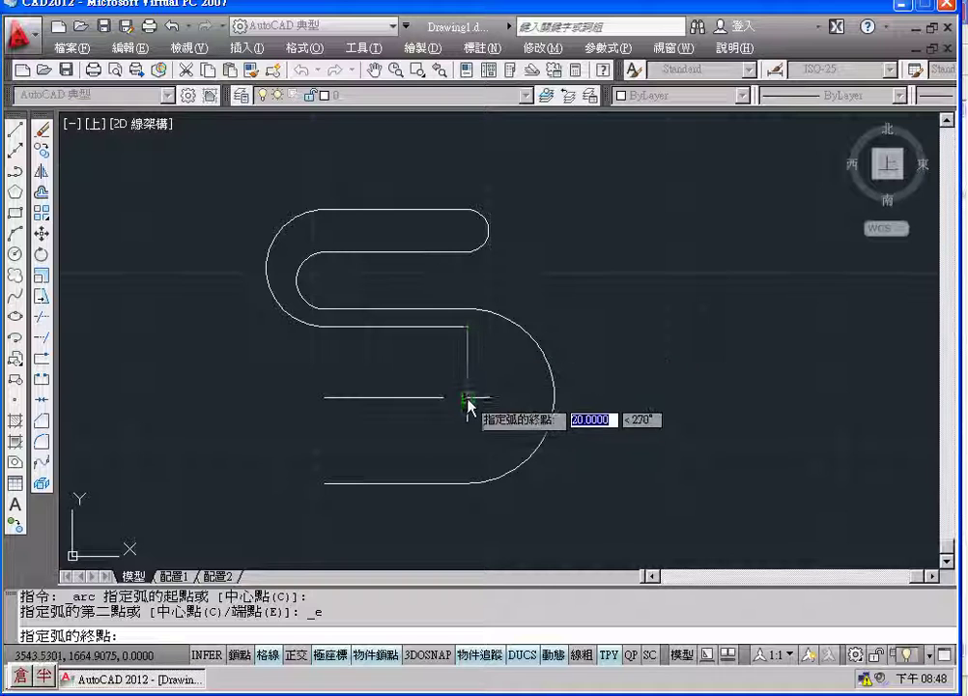
{"action": "left_click", "coordinate": [468, 397]}
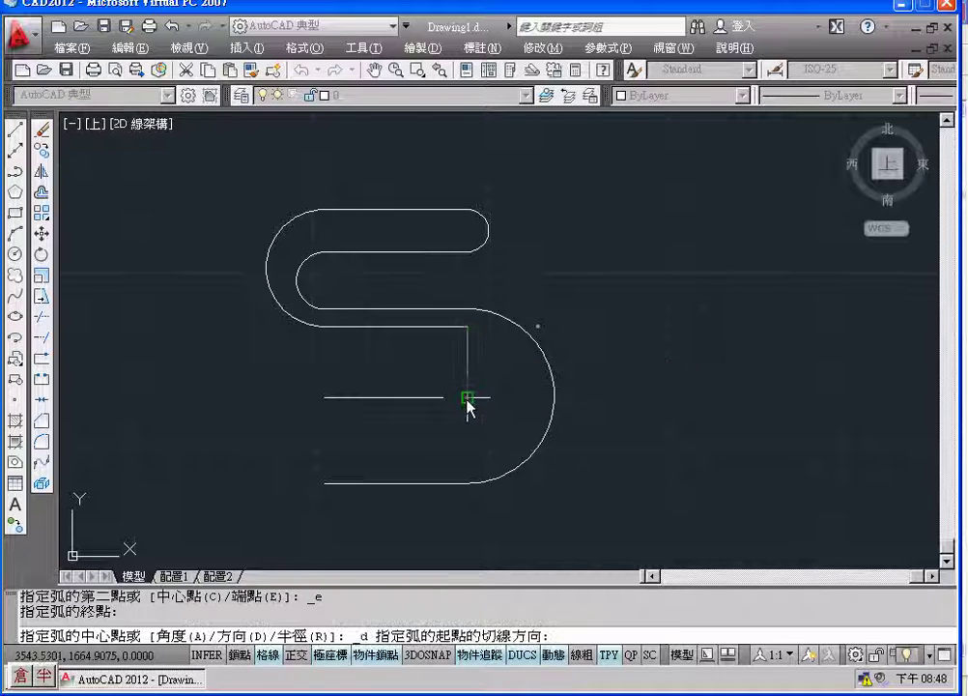
{"action": "left_click", "coordinate": [596, 325]}
Join the fifth and bottom lines' left ends with a leftward 180° semicircle
{"action": "right_click", "coordinate": [376, 356]}
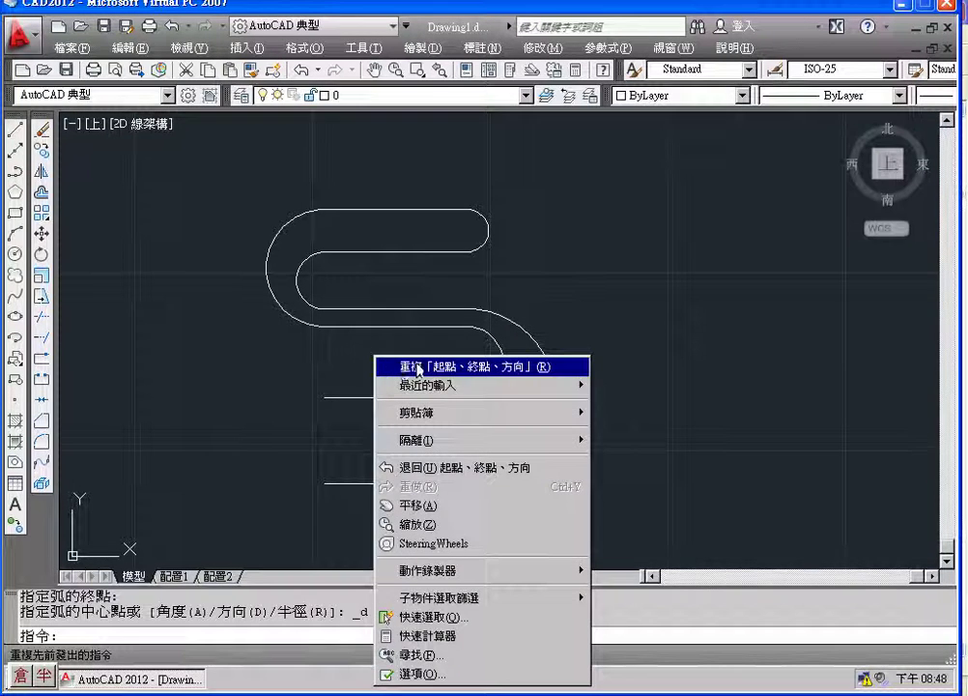
{"action": "left_click", "coordinate": [413, 367]}
{"action": "left_click", "coordinate": [324, 397]}
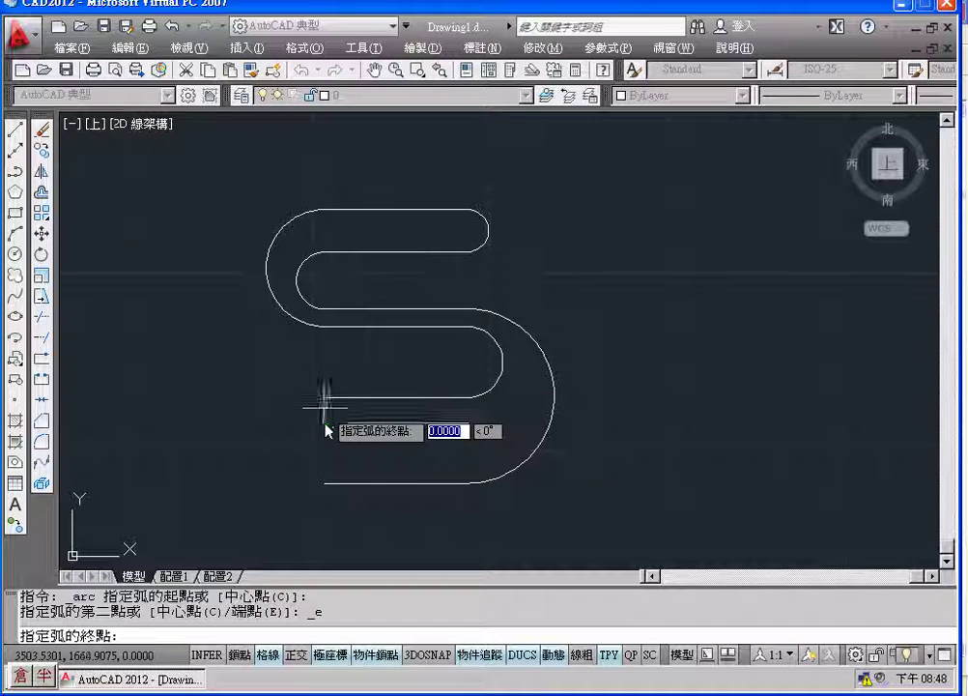
{"action": "left_click", "coordinate": [324, 483]}
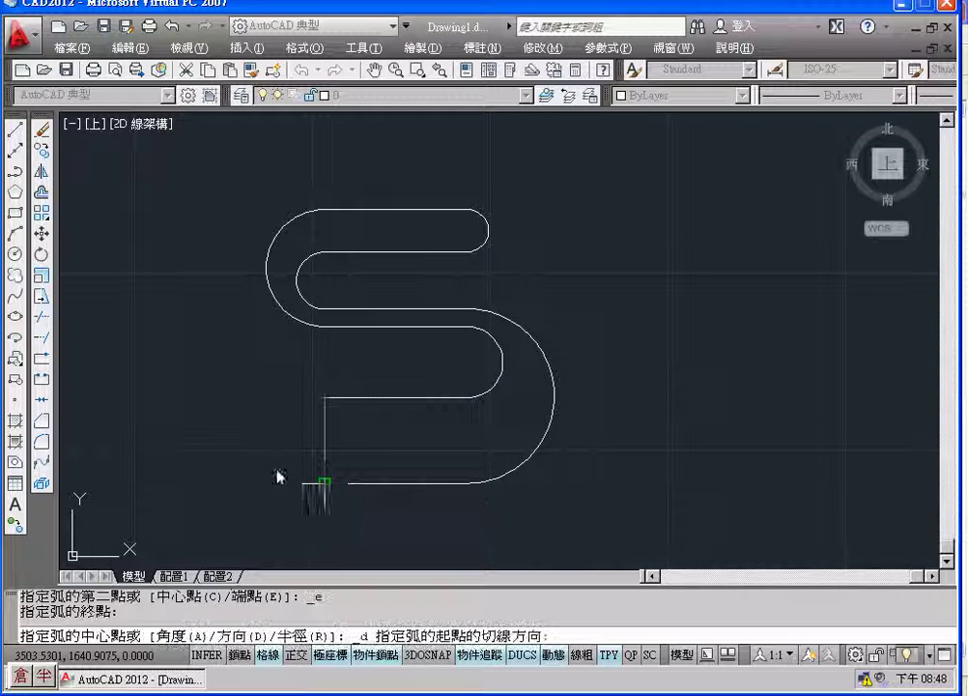
{"action": "left_click", "coordinate": [227, 398]}
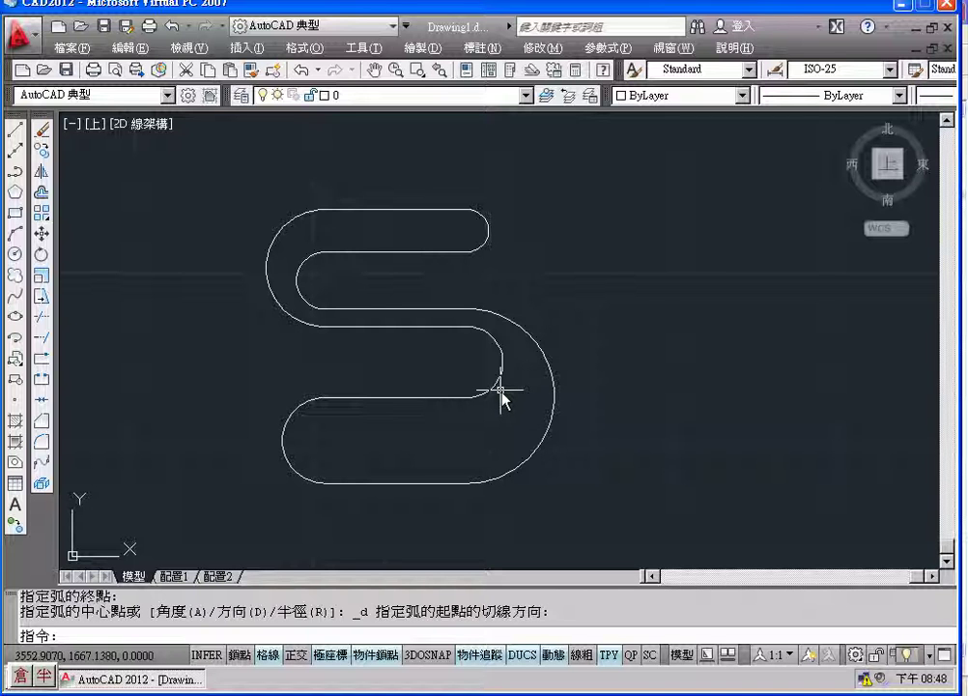
Review the Draw > Arc options, then call up the repeat-arc menu
{"action": "left_click", "coordinate": [420, 47]}
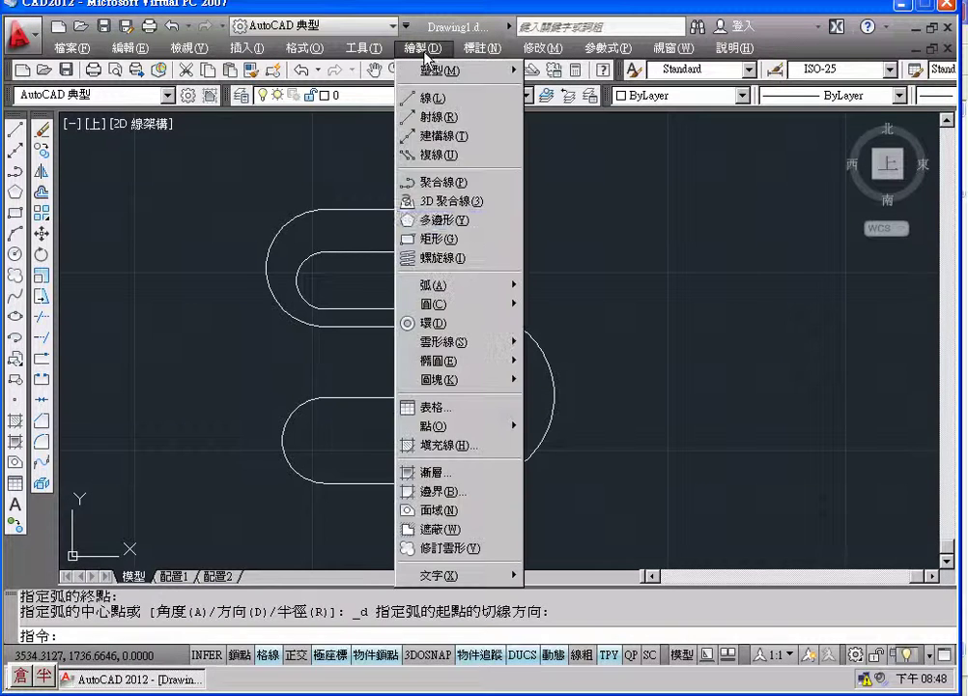
{"action": "mouse_move", "coordinate": [433, 285]}
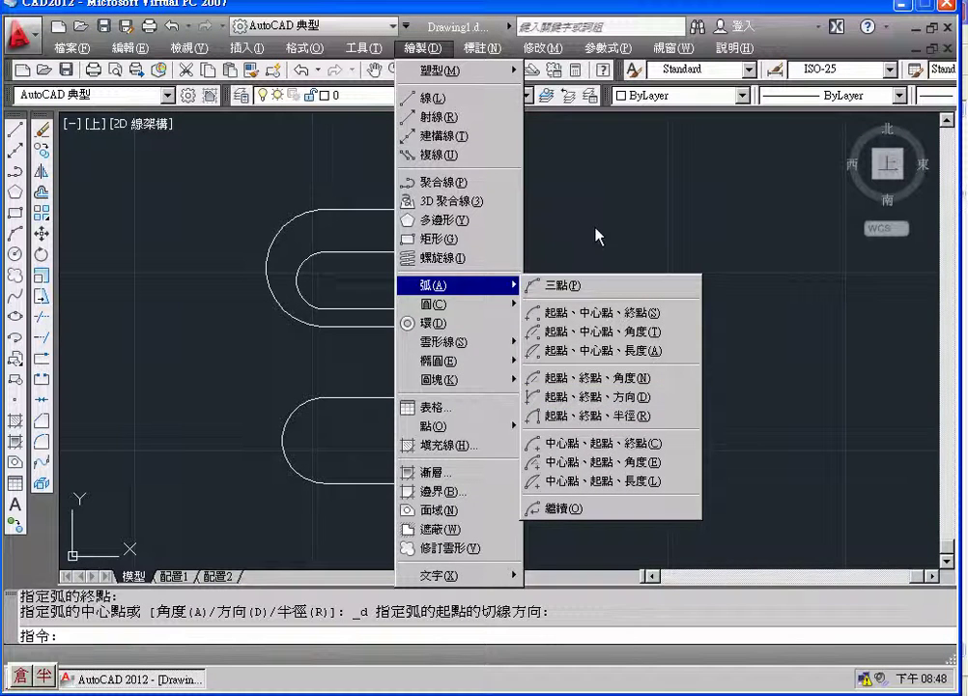
{"action": "left_click", "coordinate": [605, 205]}
{"action": "right_click", "coordinate": [606, 205]}
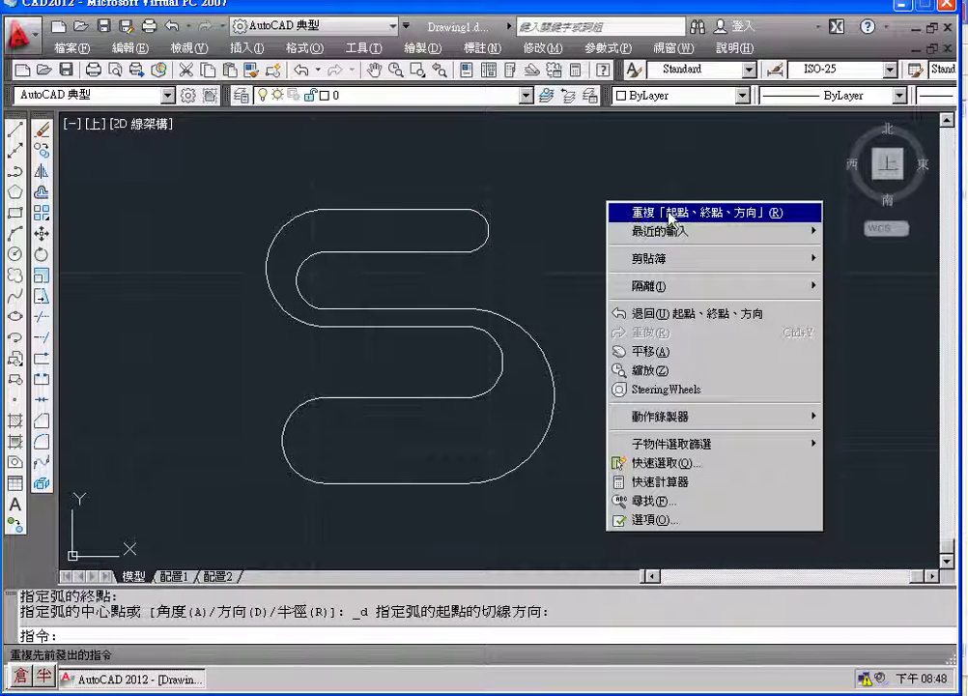